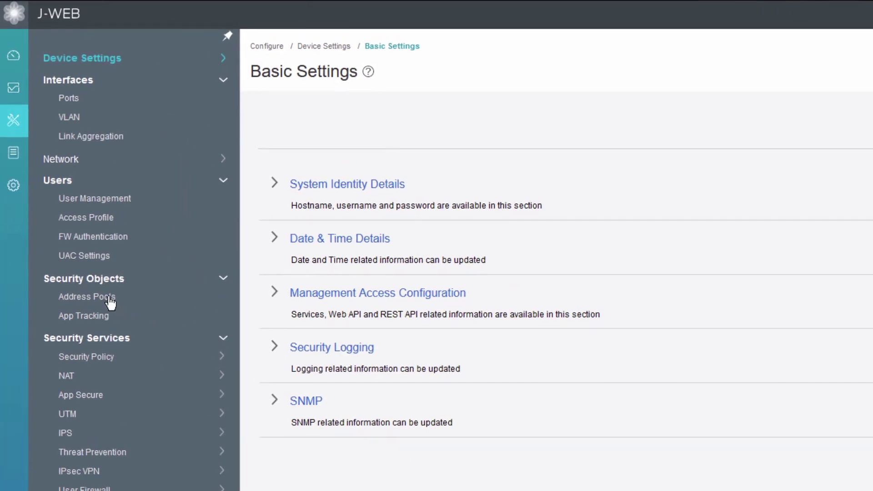
Step: Add address pool RA-NCP-Pool with network 192.168.100.0, mask 24 and primary DNS 8.8.8.8
{"action": "left_click", "coordinate": [109, 298]}
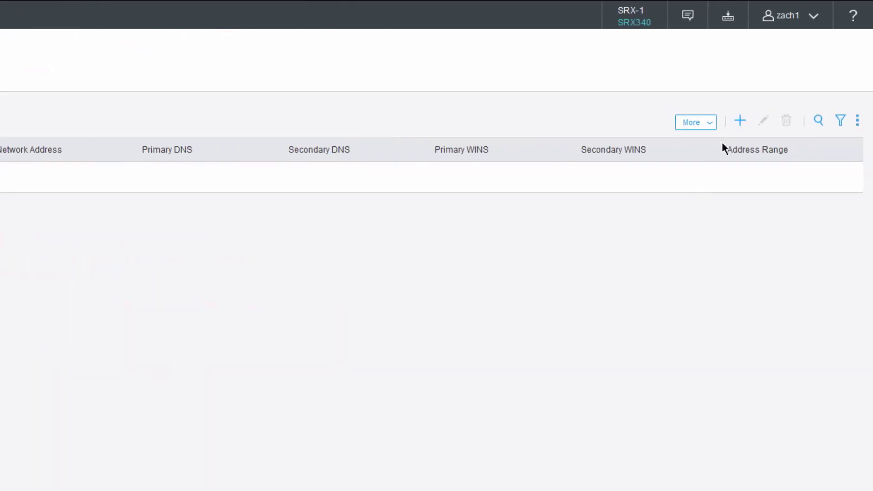
{"action": "left_click", "coordinate": [740, 121]}
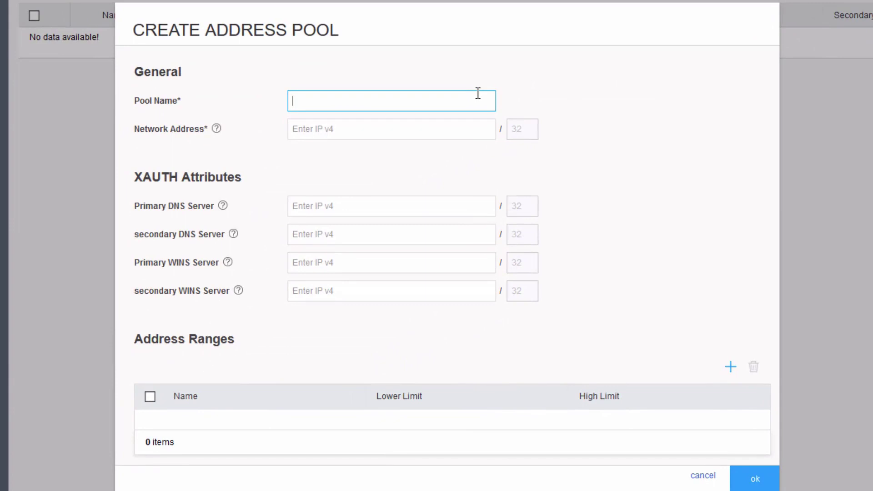
{"action": "type", "text": "RA-NCP-Pool"}
{"action": "key", "text": "Tab"}
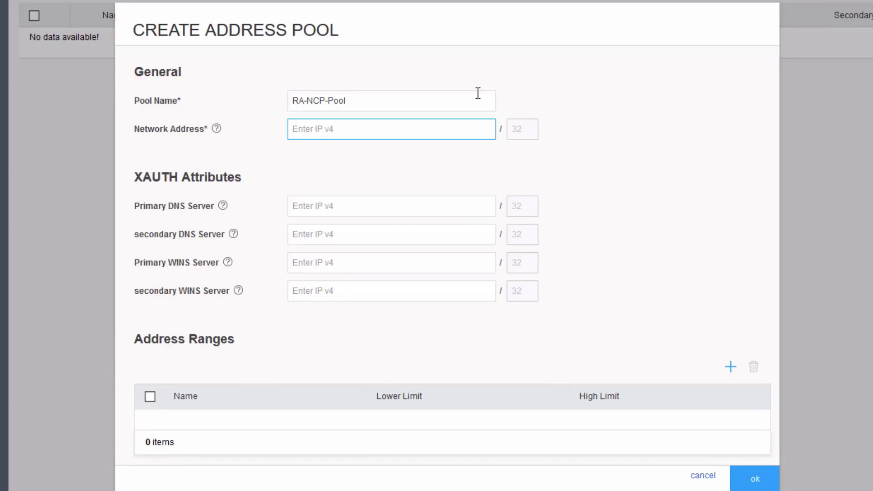
{"action": "type", "text": "192.168.100.0"}
{"action": "key", "text": "Tab"}
{"action": "type", "text": "24"}
{"action": "key", "text": "Tab"}
{"action": "type", "text": "8.8.8.8"}
{"action": "key", "text": "Tab"}
{"action": "key", "text": "Tab"}
{"action": "left_click", "coordinate": [752, 477]}
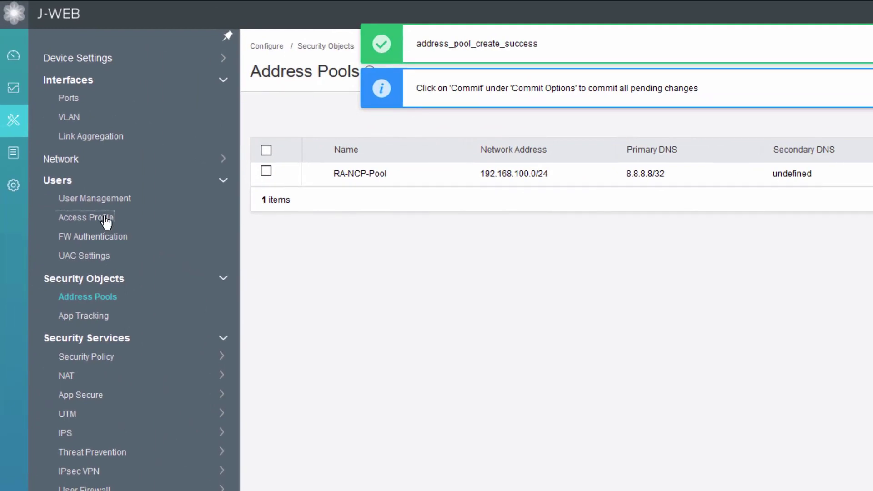
Step: Start access profile RA-NCP-Profile with Password as first authentication and RA-NCP-Pool address assignment
{"action": "left_click", "coordinate": [106, 220]}
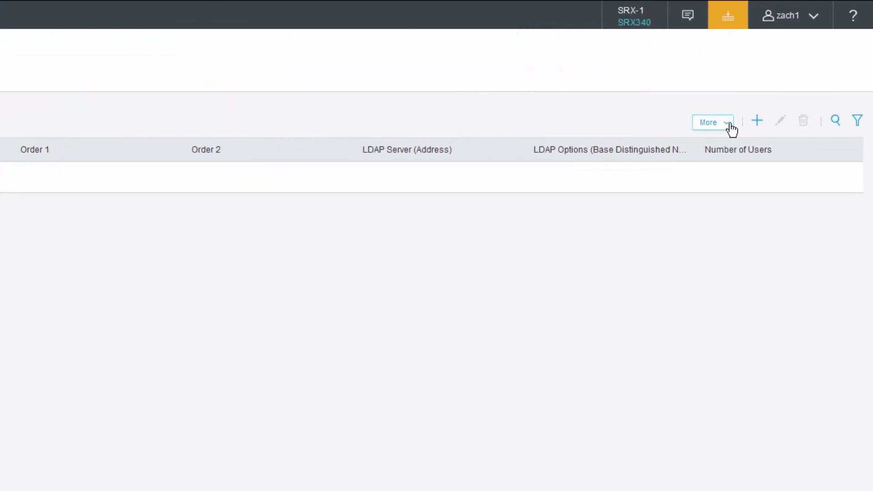
{"action": "left_click", "coordinate": [757, 121]}
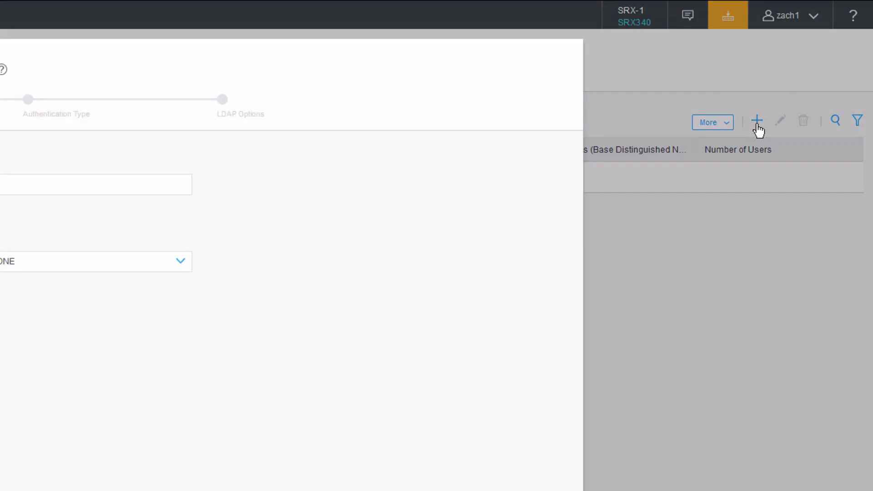
{"action": "left_click", "coordinate": [115, 170]}
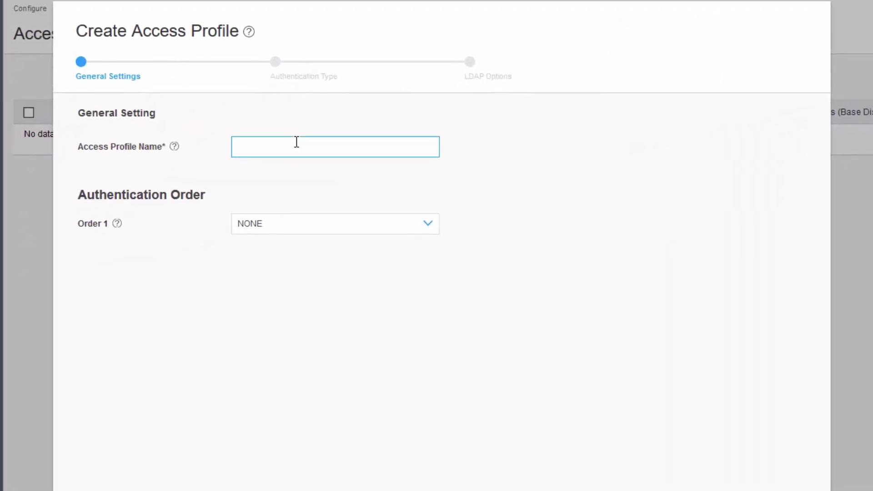
{"action": "type", "text": "RA-"}
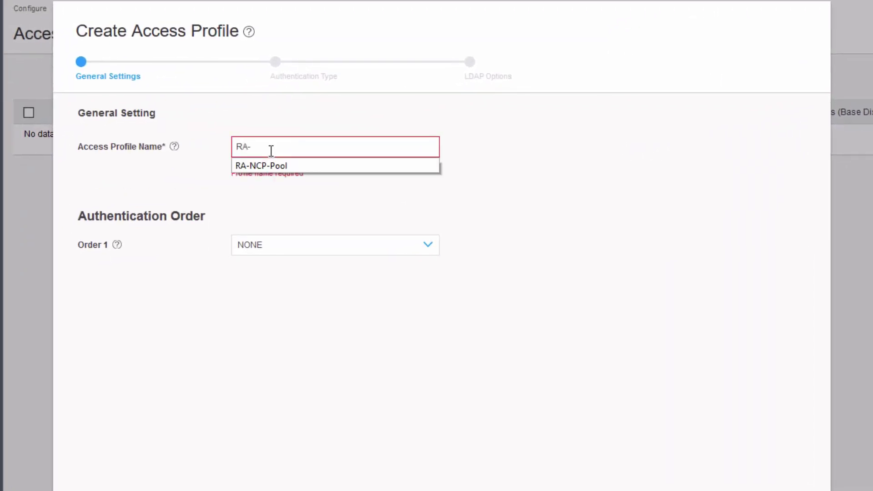
{"action": "type", "text": "NCP-Profile"}
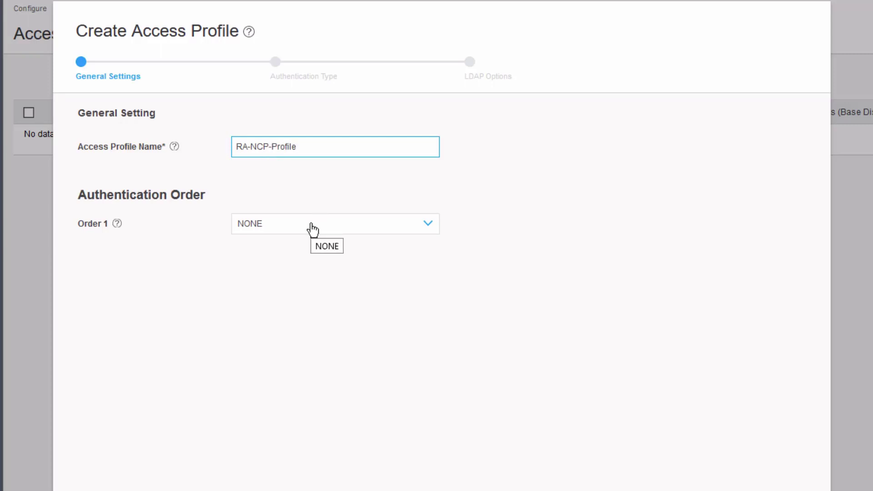
{"action": "left_click", "coordinate": [312, 230]}
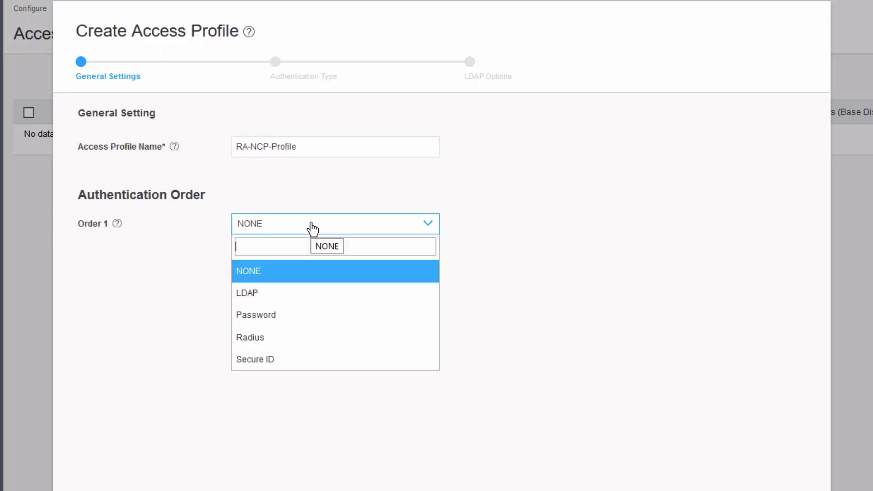
{"action": "left_click", "coordinate": [297, 321]}
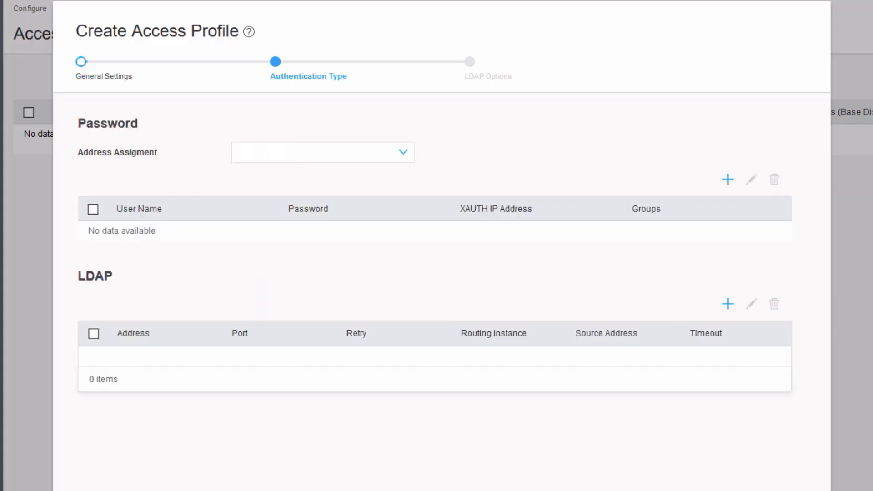
{"action": "left_click", "coordinate": [345, 159]}
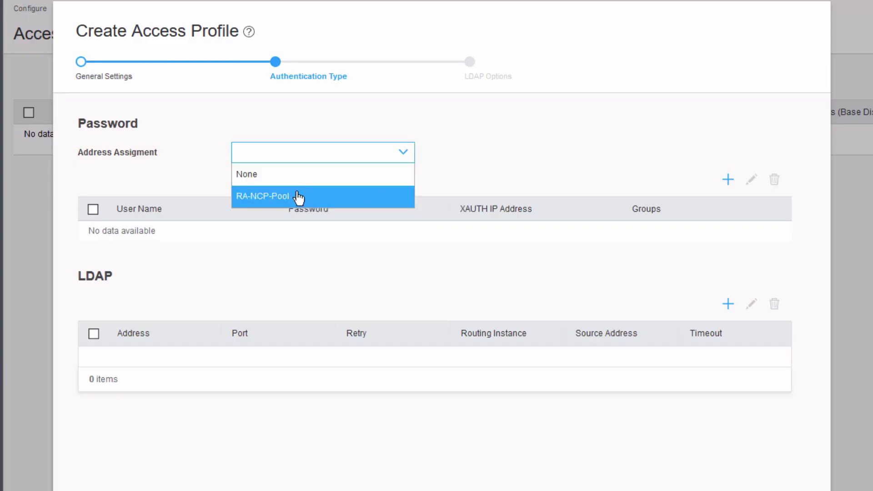
{"action": "left_click", "coordinate": [295, 197]}
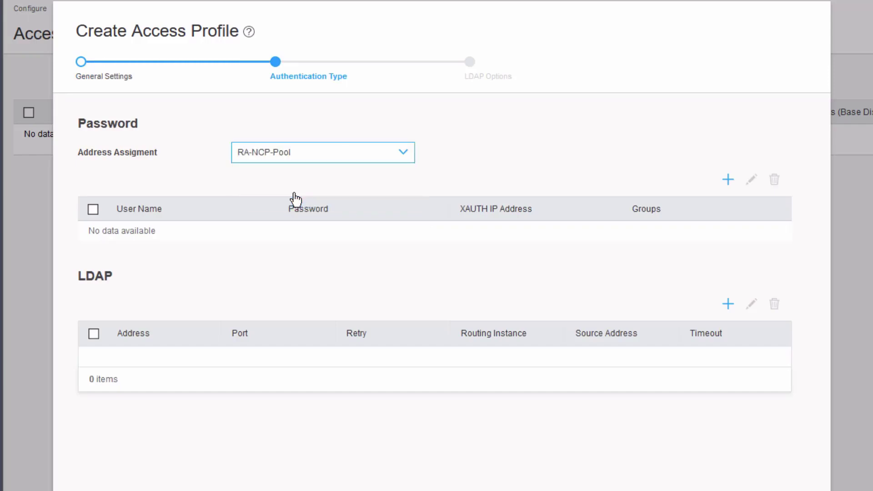
Step: Add local user NCP-user1 with its password to the access profile
{"action": "left_click", "coordinate": [728, 180]}
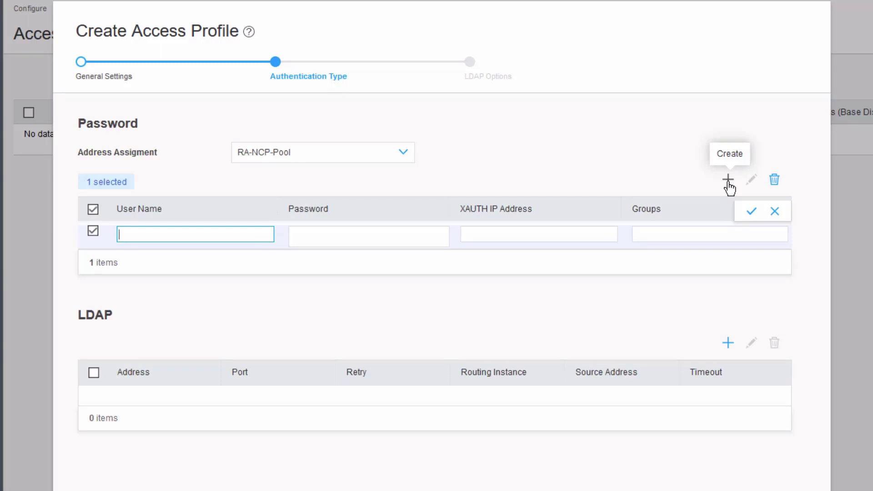
{"action": "type", "text": "NCP-user1"}
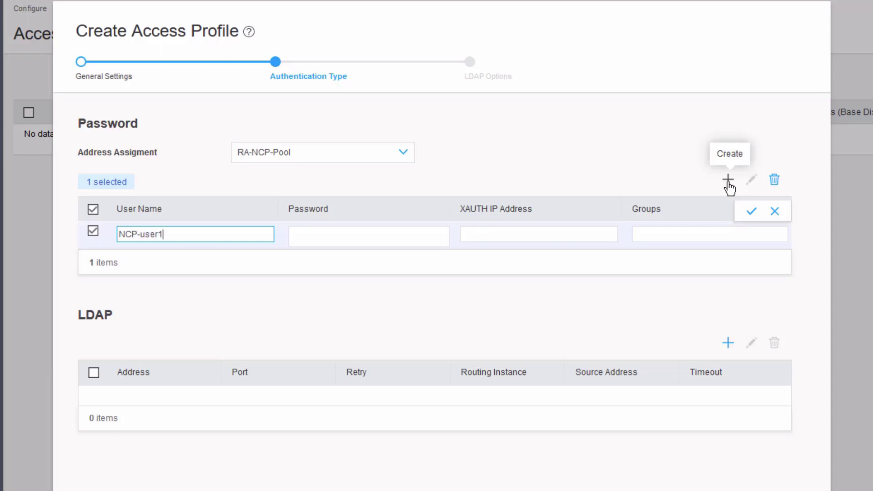
{"action": "key", "text": "Tab"}
{"action": "type", "text": "******"}
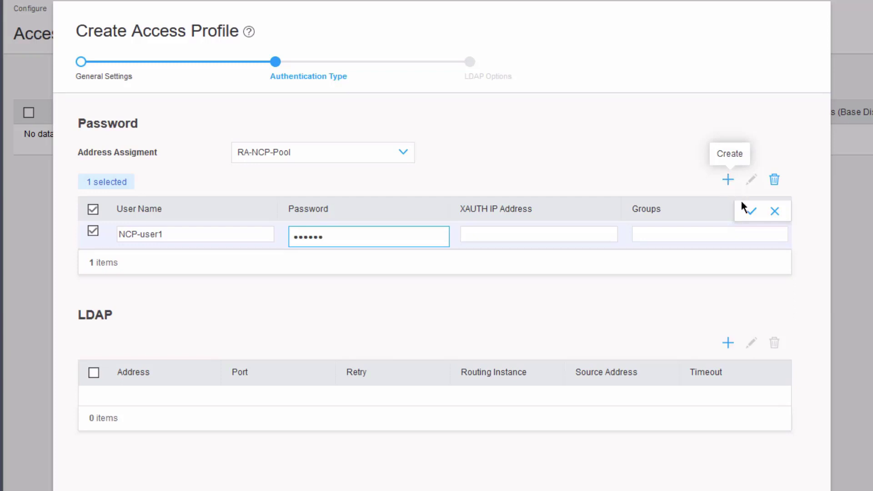
{"action": "left_click", "coordinate": [752, 213]}
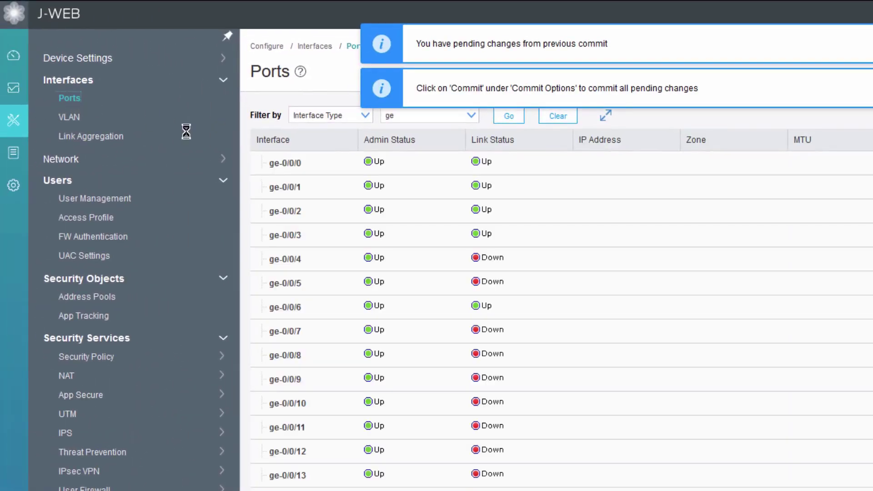
Step: Filter the Ports list to st0 and add logical unit 1 in the Untrust zone
{"action": "left_click", "coordinate": [465, 117]}
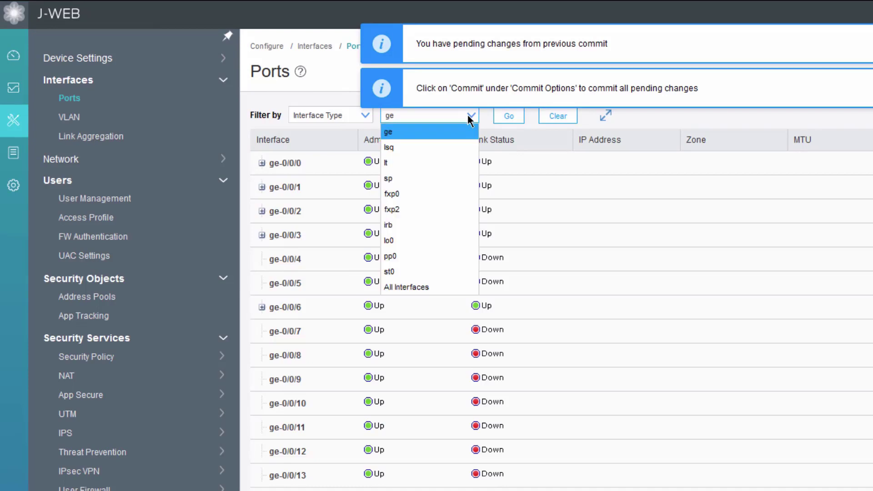
{"action": "left_click", "coordinate": [411, 273]}
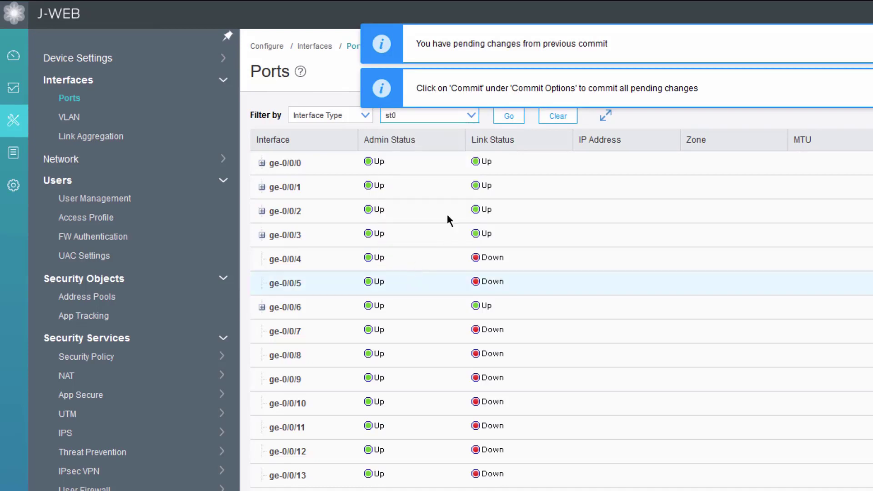
{"action": "left_click", "coordinate": [509, 123]}
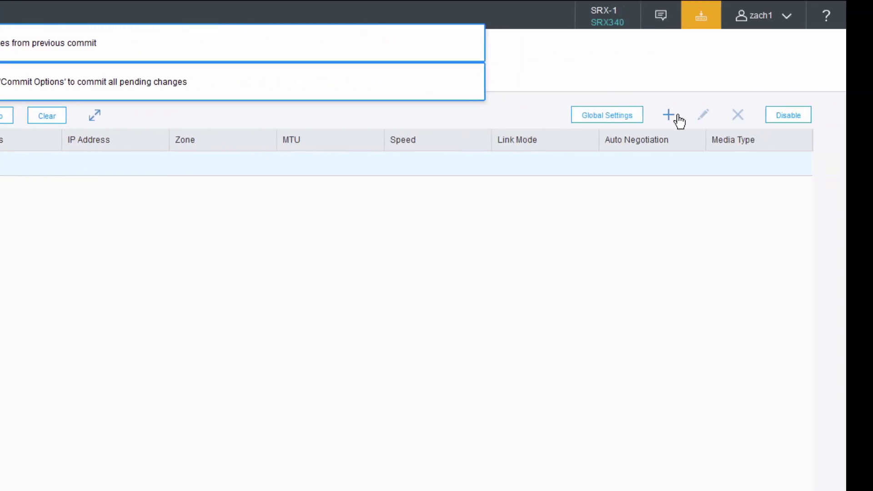
{"action": "left_click", "coordinate": [672, 115]}
{"action": "left_click", "coordinate": [680, 135]}
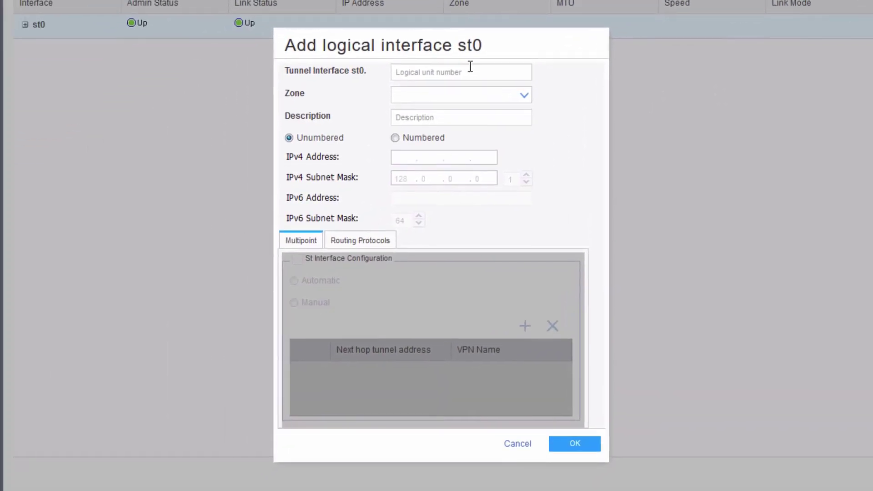
{"action": "left_click", "coordinate": [199, 205]}
{"action": "type", "text": "1"}
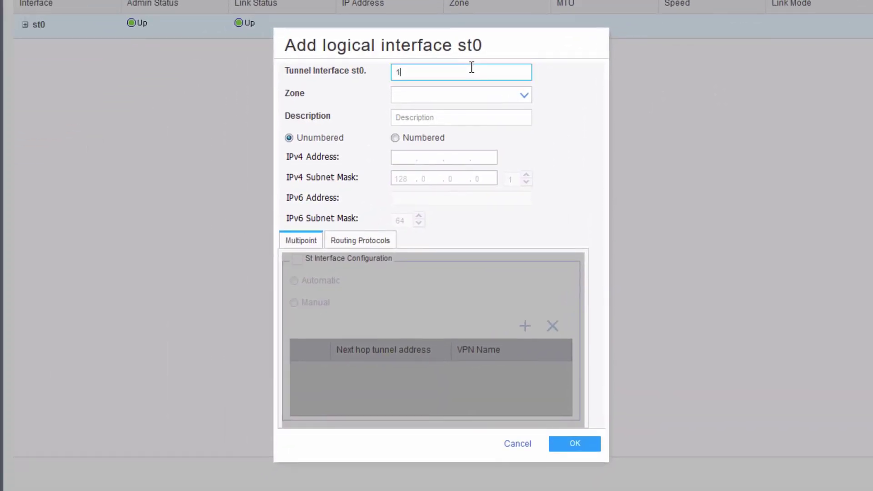
{"action": "left_click", "coordinate": [495, 94]}
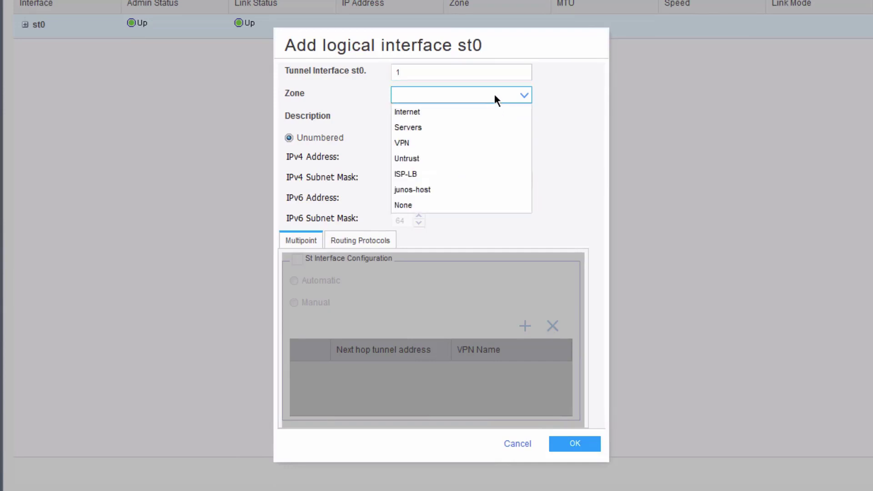
{"action": "left_click", "coordinate": [432, 159]}
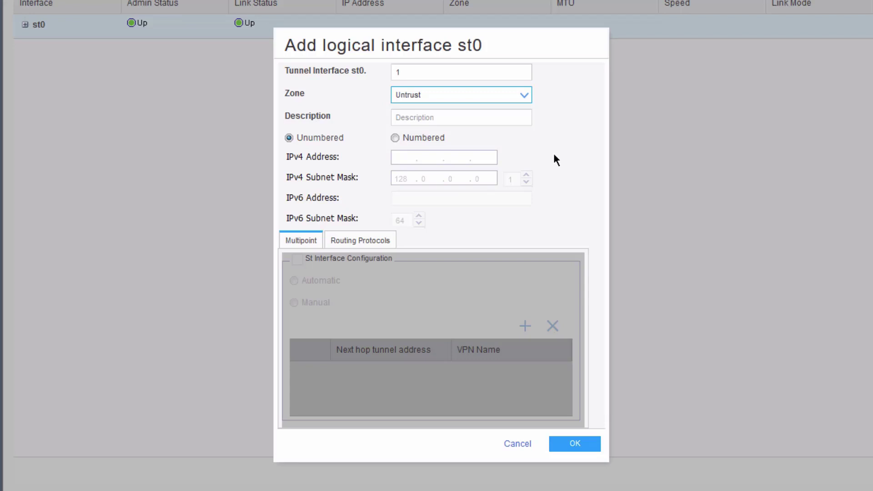
{"action": "left_click", "coordinate": [580, 442]}
Step: Edit the Untrust zone to allow the ike host-inbound service on interface ge-0/0/2.0
{"action": "left_click", "coordinate": [60, 327]}
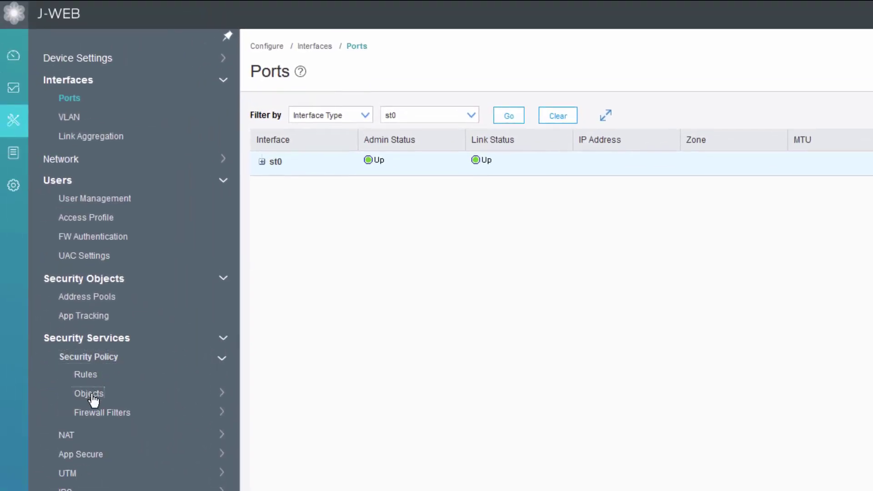
{"action": "left_click", "coordinate": [92, 395]}
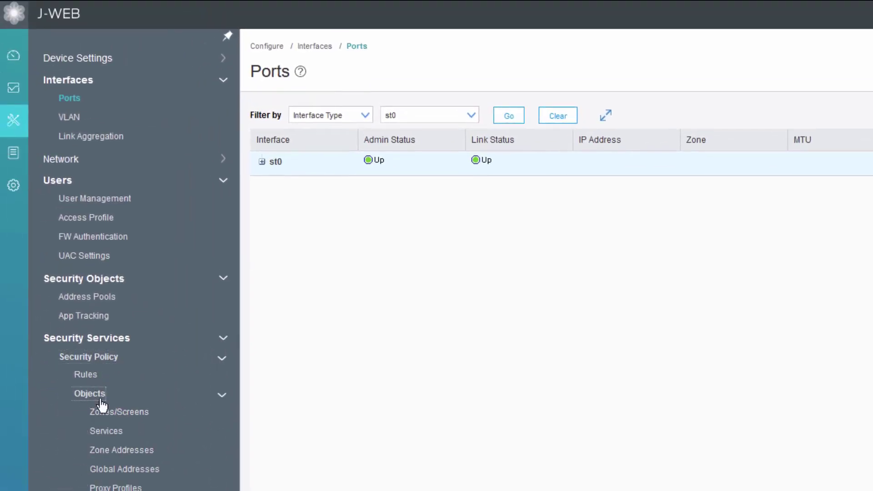
{"action": "left_click", "coordinate": [116, 411]}
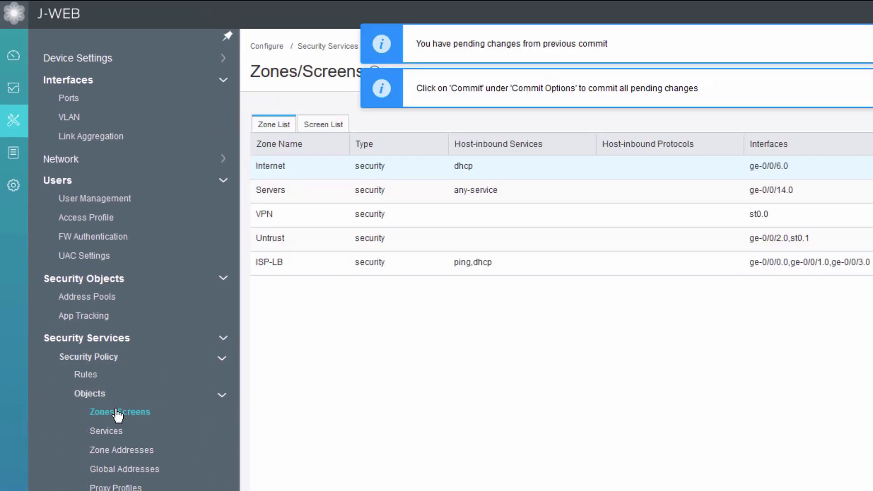
{"action": "left_click", "coordinate": [399, 237]}
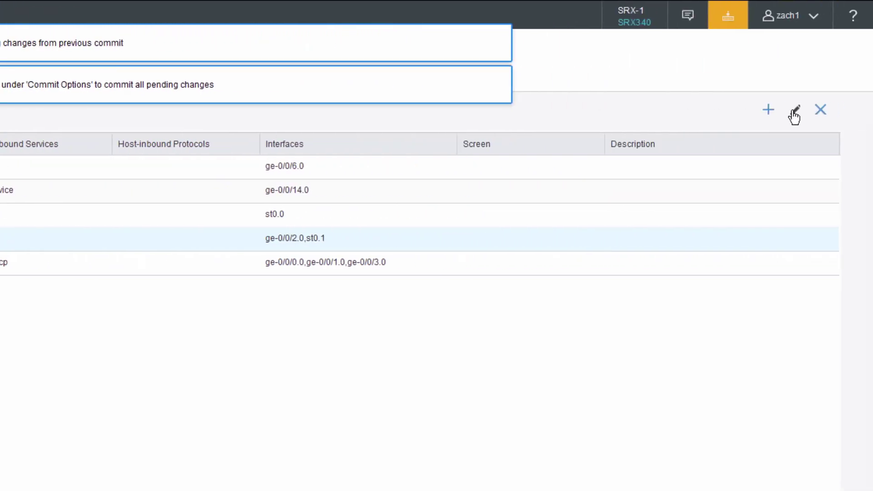
{"action": "left_click", "coordinate": [795, 112]}
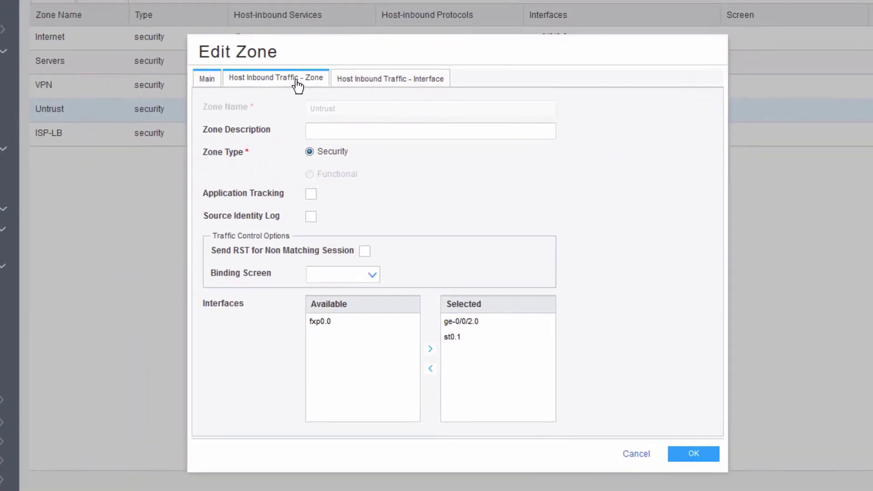
{"action": "left_click", "coordinate": [298, 80]}
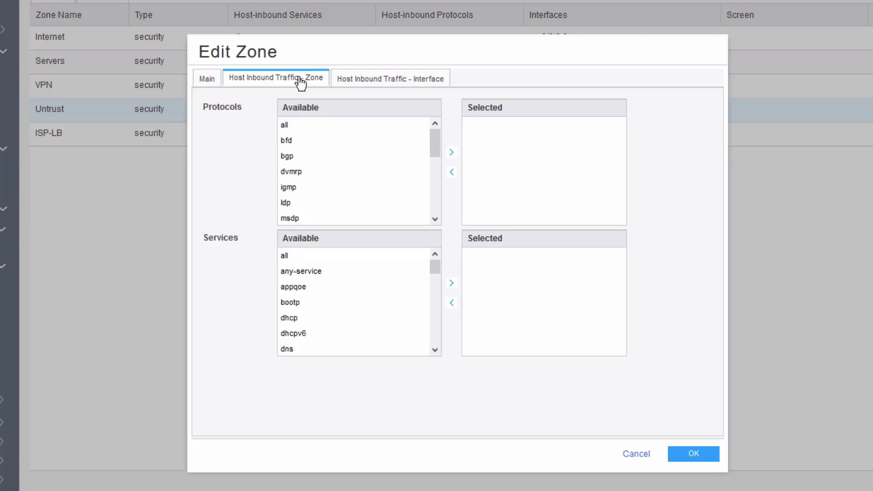
{"action": "left_click", "coordinate": [345, 81]}
{"action": "left_click", "coordinate": [391, 131]}
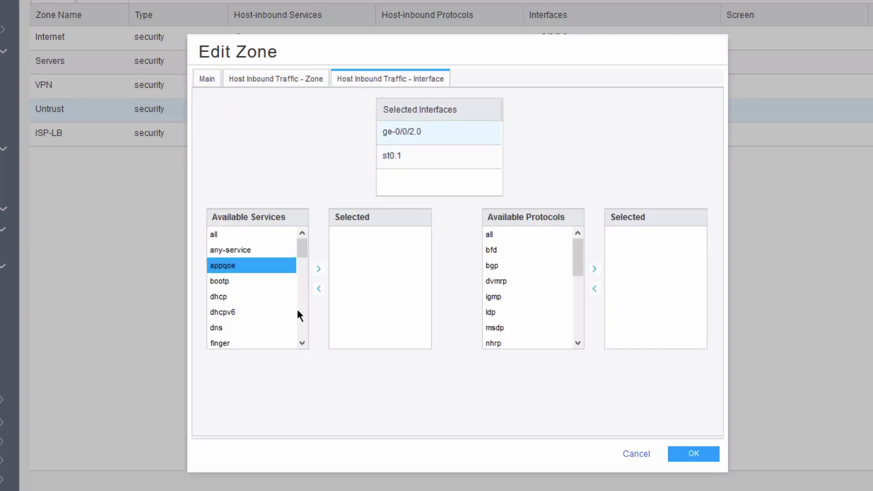
{"action": "left_click", "coordinate": [302, 343]}
{"action": "left_click", "coordinate": [302, 344]}
{"action": "left_click", "coordinate": [234, 304]}
{"action": "left_click", "coordinate": [318, 269]}
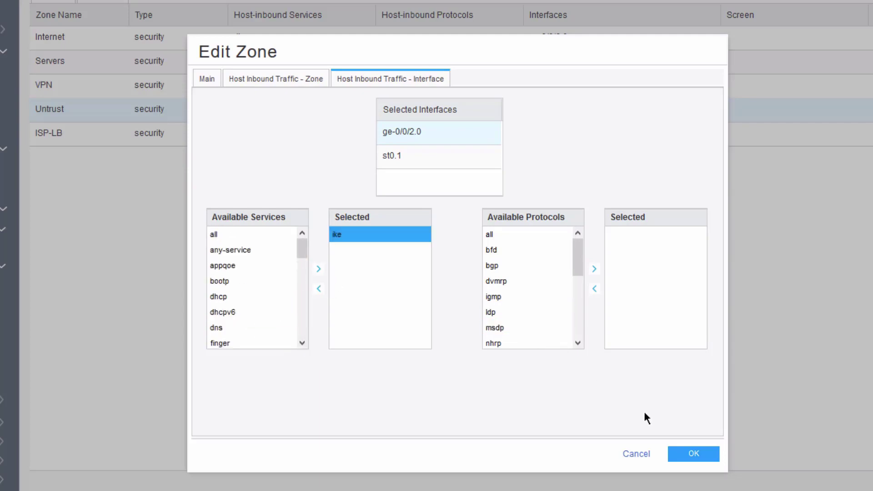
{"action": "left_click", "coordinate": [682, 453]}
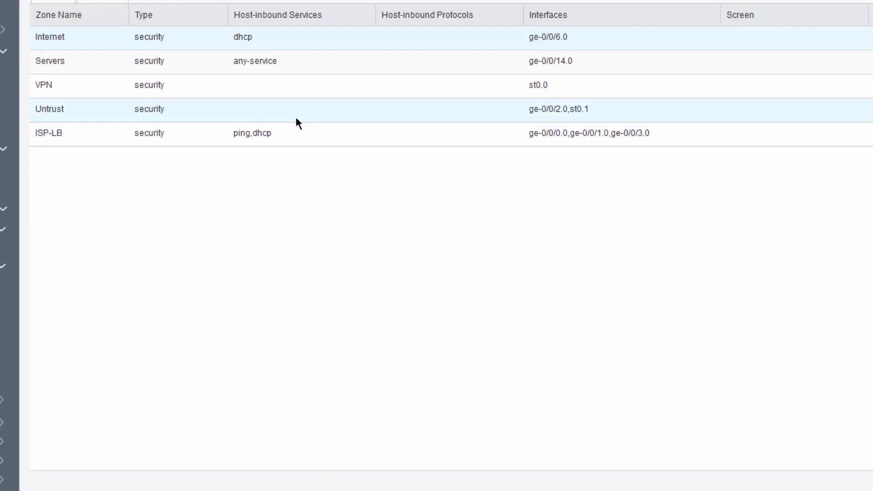
Step: Reopen the Untrust zone to verify the per-interface inbound settings, then close it
{"action": "left_click", "coordinate": [303, 109]}
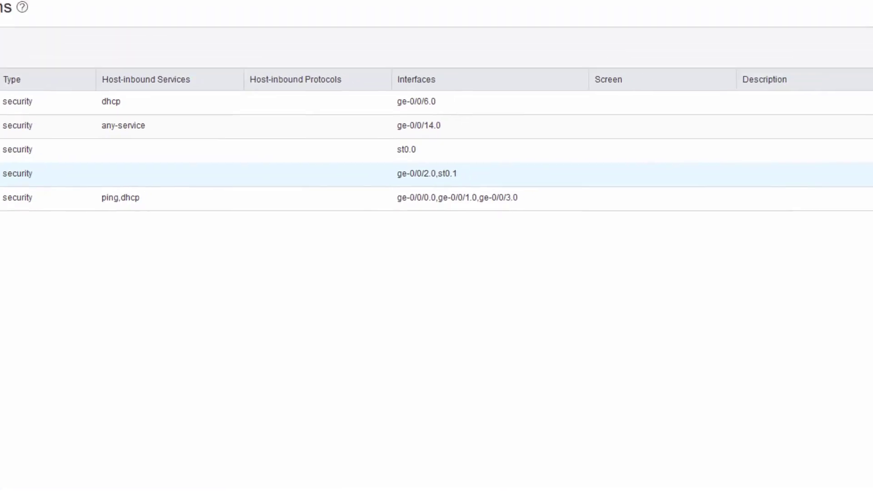
{"action": "left_click", "coordinate": [796, 109]}
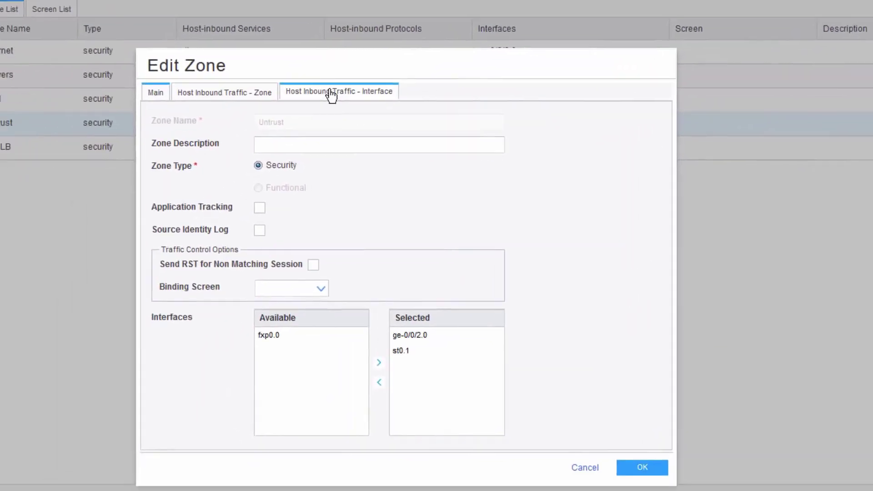
{"action": "left_click", "coordinate": [143, 194]}
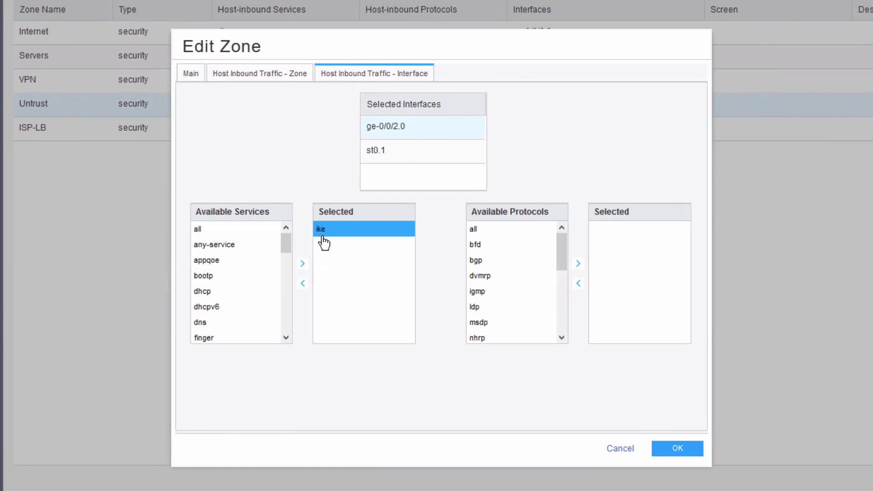
{"action": "left_click", "coordinate": [625, 451]}
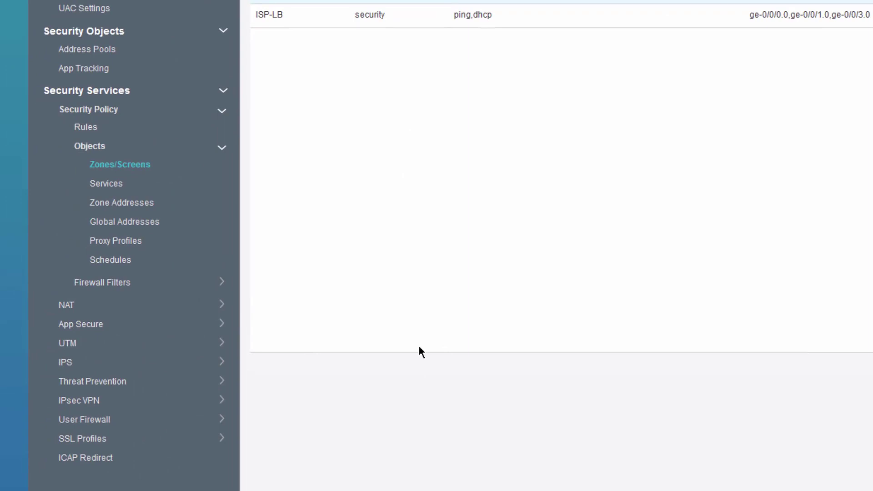
Step: Open IKE (Phase I) and review proposal RA-NCP-IKE-Pro without changing it
{"action": "left_click", "coordinate": [93, 401]}
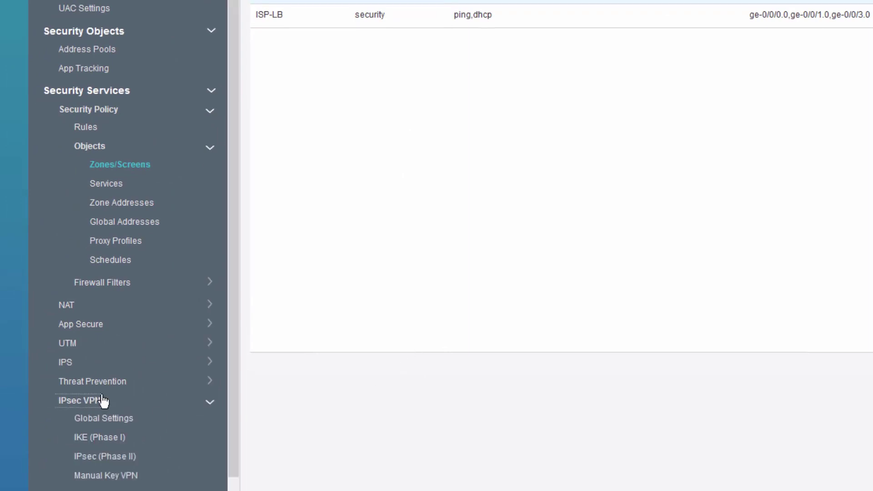
{"action": "left_click", "coordinate": [108, 387]}
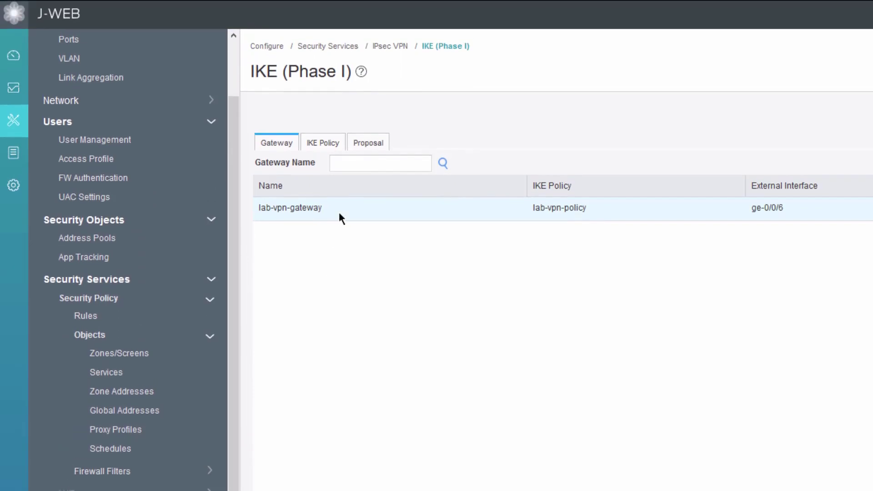
{"action": "left_click", "coordinate": [370, 143]}
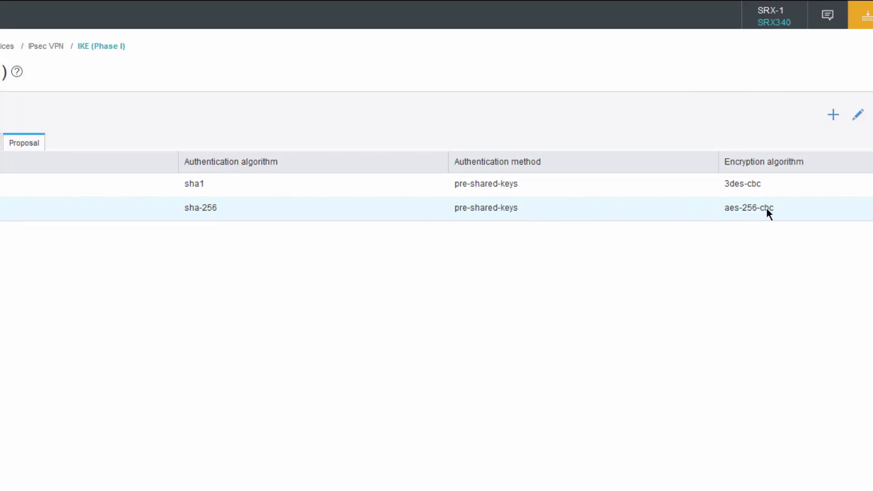
{"action": "left_click", "coordinate": [861, 117]}
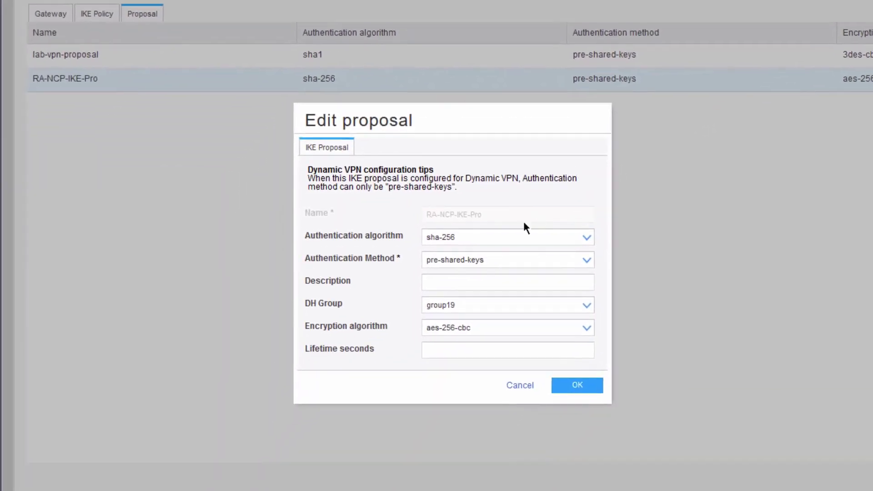
{"action": "left_click", "coordinate": [518, 388]}
Step: Check policy RA-NCP-IKE-Pol in the IKE policy list, then view the gateway list
{"action": "left_click", "coordinate": [85, 15]}
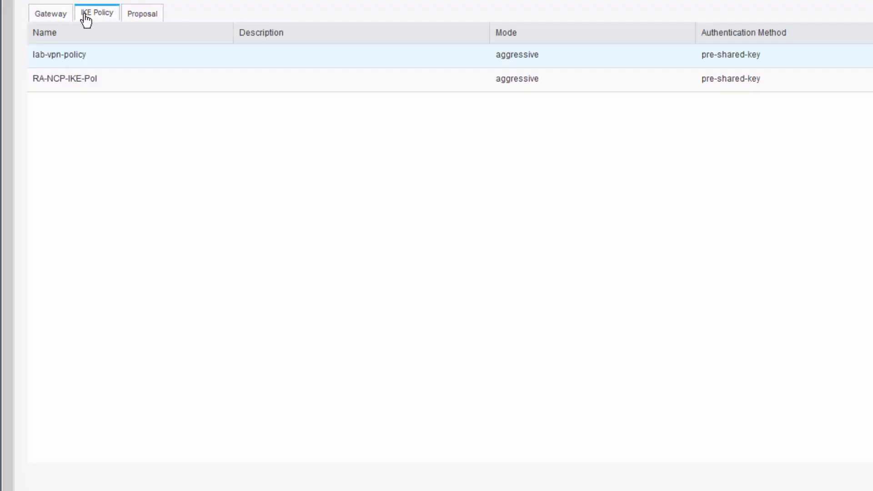
{"action": "left_click", "coordinate": [142, 80]}
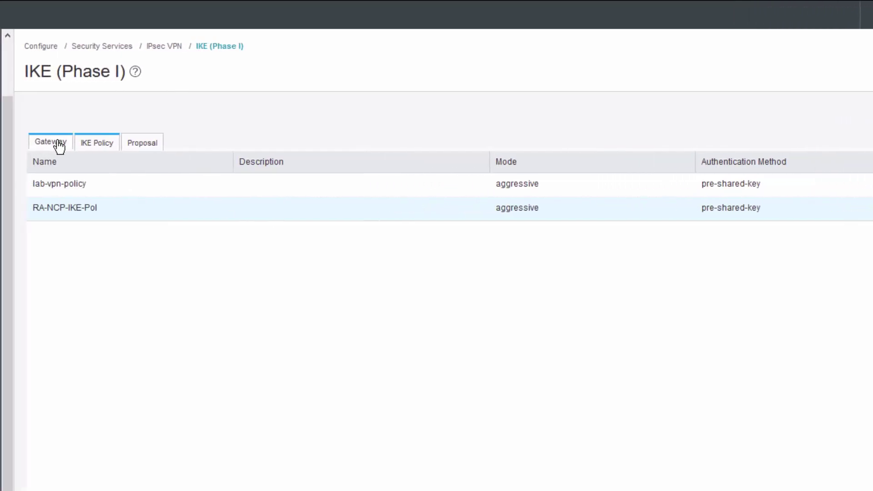
{"action": "left_click", "coordinate": [58, 142]}
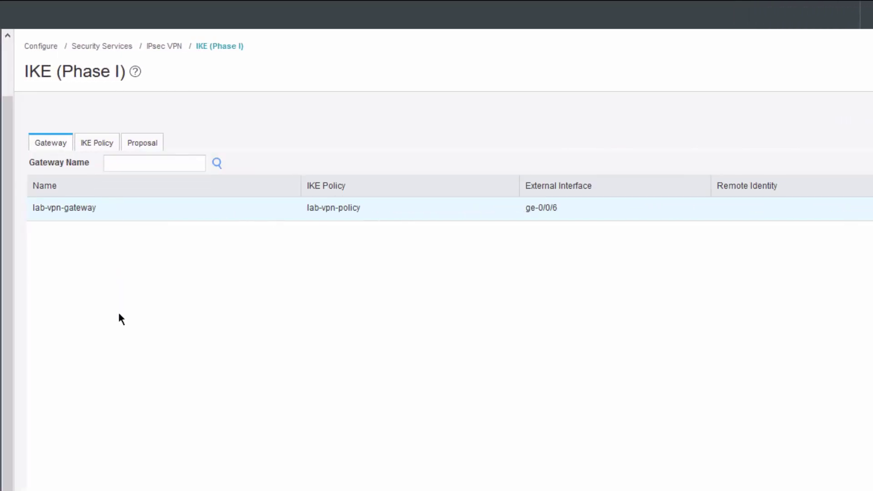
Step: Define gateway RA-NCP-GW with policy RA-NCP-IKE-Pol, interface ge-0/0/2.0, as a remote-access VPN
{"action": "left_click", "coordinate": [691, 116]}
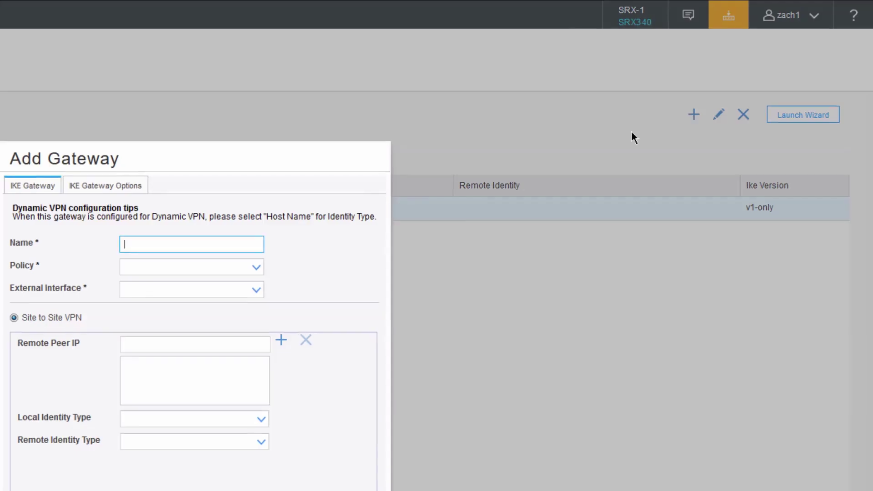
{"action": "type", "text": "RA-NCP"}
{"action": "type", "text": "-GW"}
{"action": "left_click", "coordinate": [479, 132]}
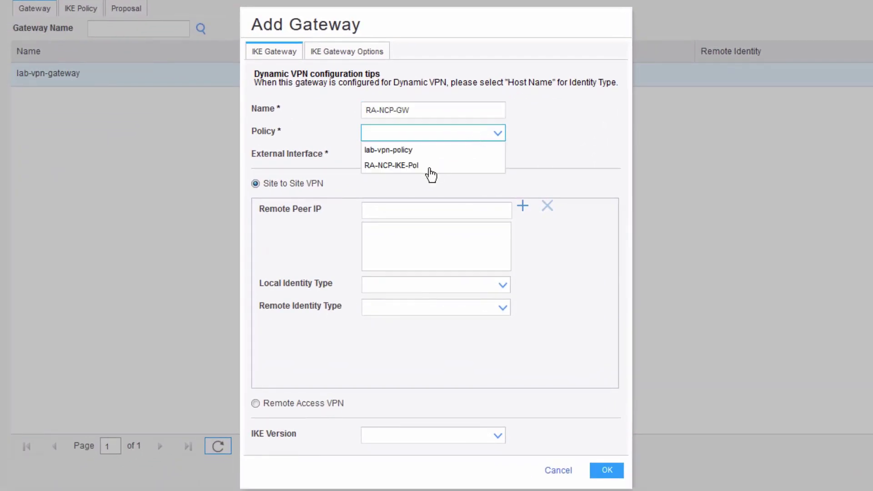
{"action": "left_click", "coordinate": [426, 166]}
{"action": "left_click", "coordinate": [449, 157]}
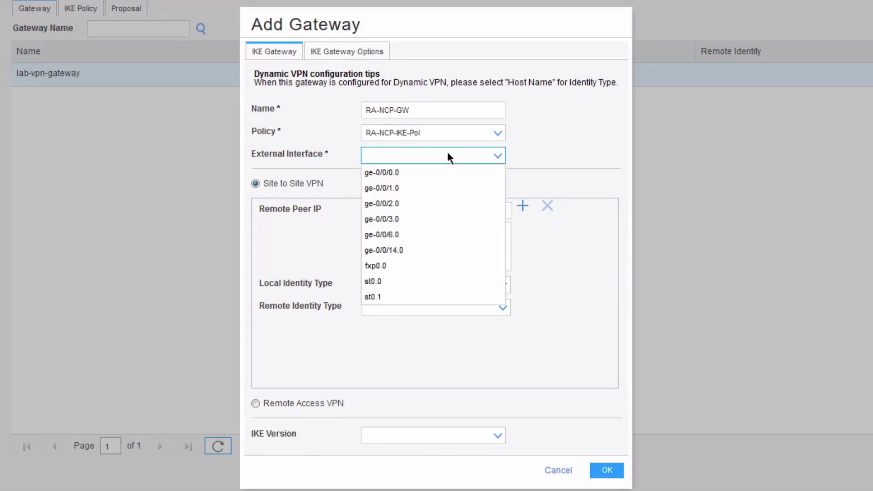
{"action": "left_click", "coordinate": [409, 203]}
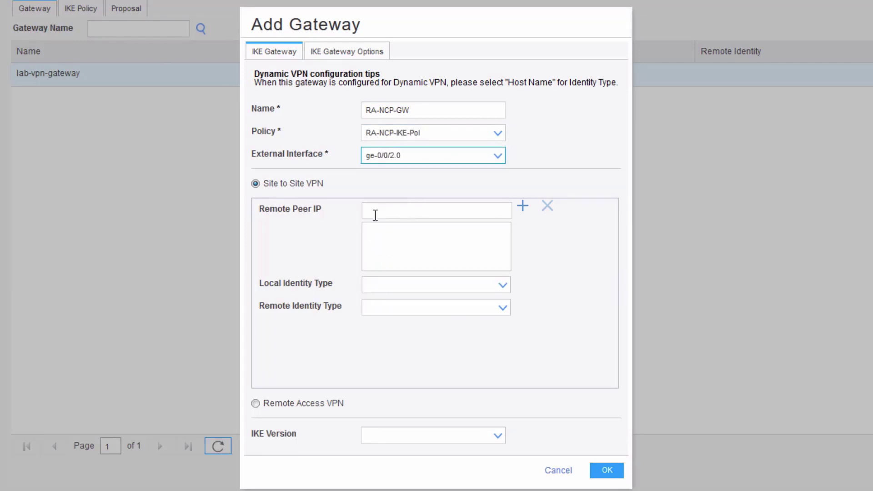
{"action": "left_click", "coordinate": [259, 402]}
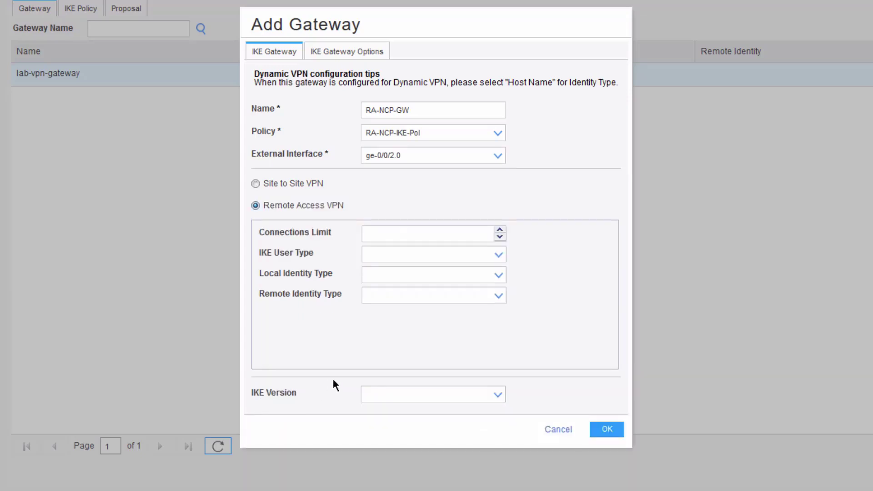
Step: Set IKE user type shared-ike-id, an email-address remote identity and IKE v1-only, then save
{"action": "left_click", "coordinate": [496, 257]}
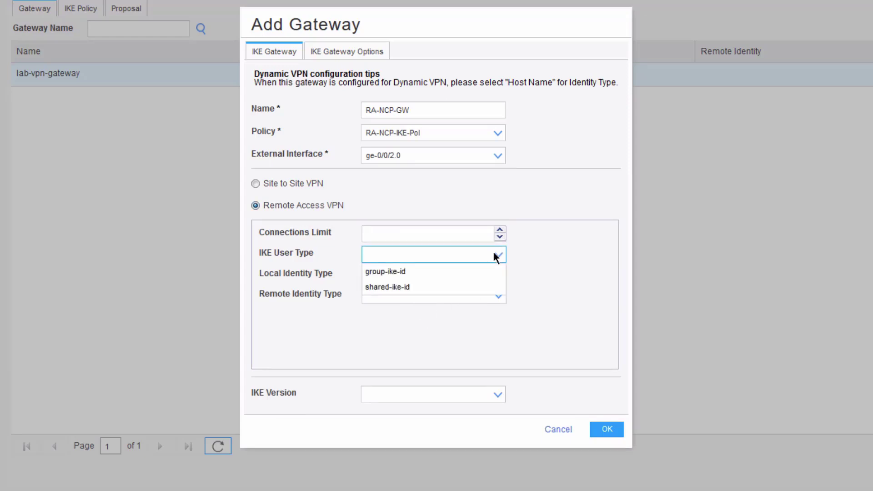
{"action": "left_click", "coordinate": [426, 287]}
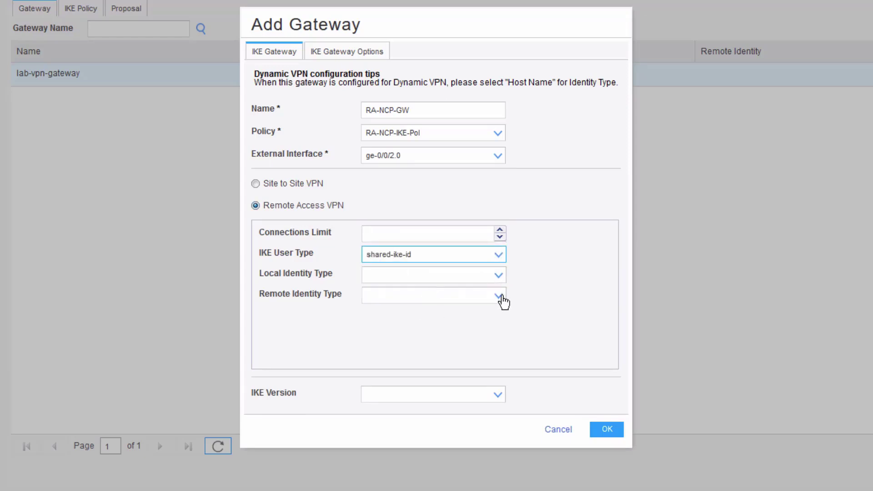
{"action": "left_click", "coordinate": [500, 296]}
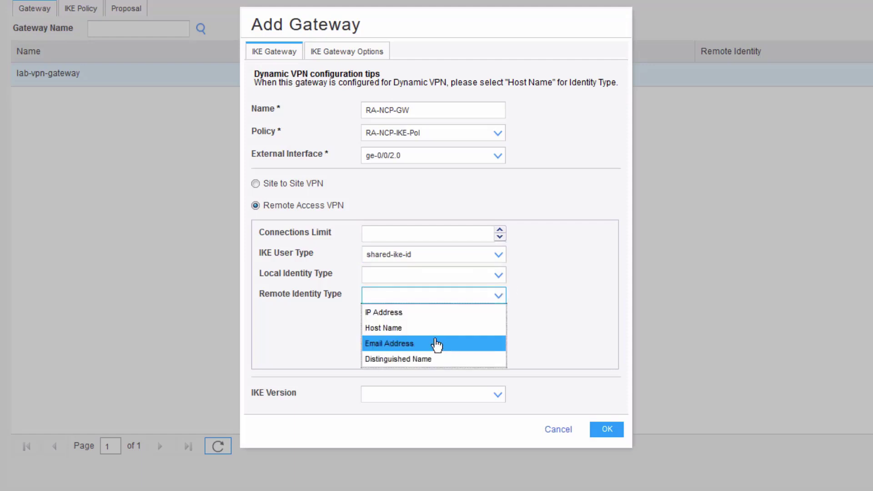
{"action": "left_click", "coordinate": [437, 344]}
{"action": "left_click", "coordinate": [413, 313]}
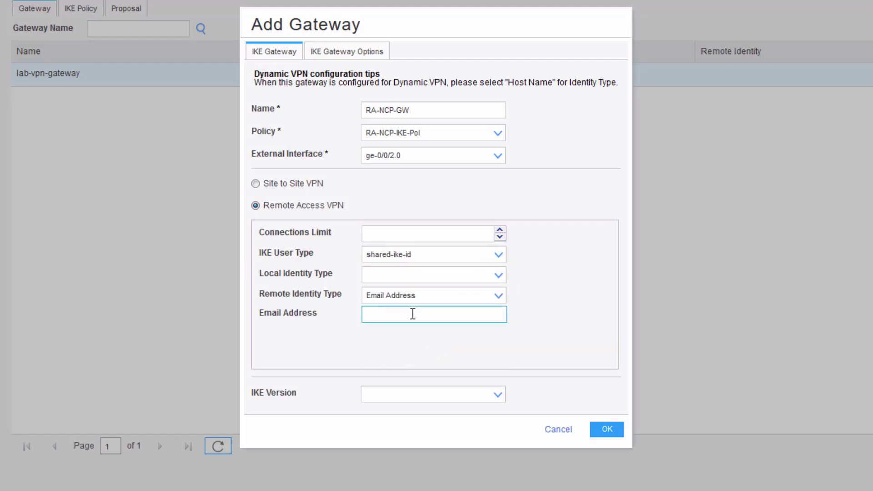
{"action": "left_click", "coordinate": [405, 395]}
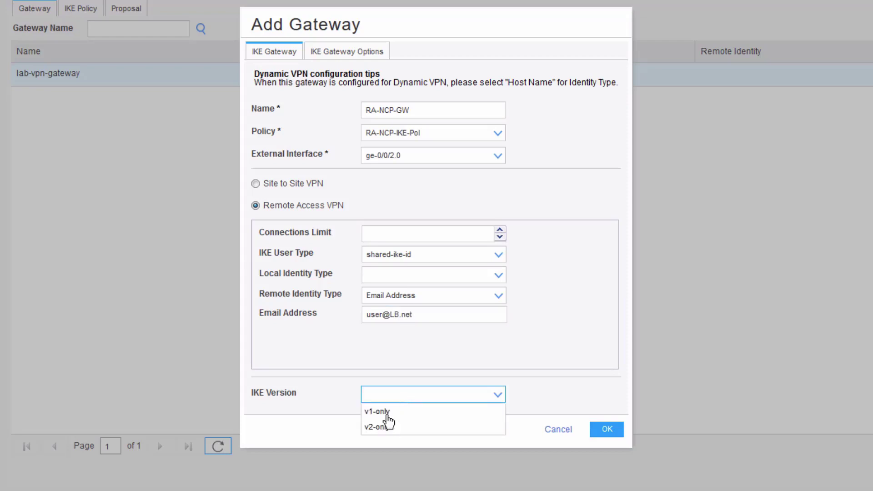
{"action": "left_click", "coordinate": [388, 413]}
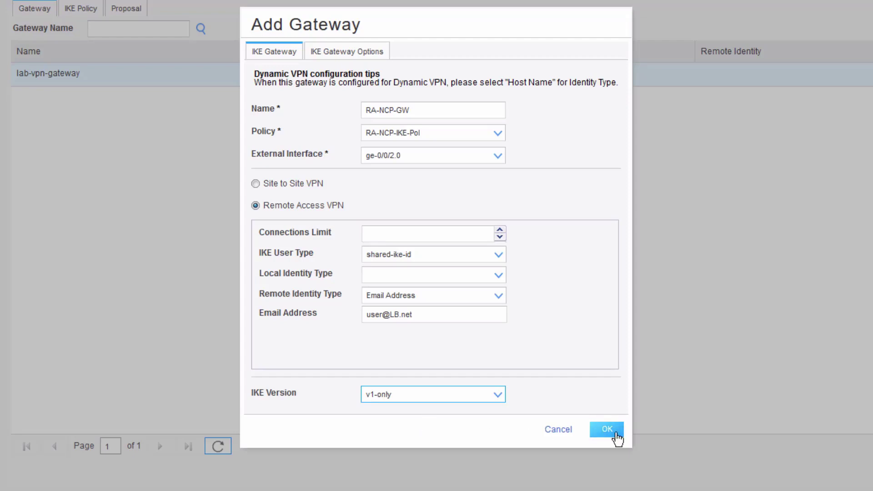
{"action": "left_click", "coordinate": [643, 426]}
Step: Review the RA-NCP-IPsec-Pro proposal and RA-NCP-IPsec-Pol policy lists, ending on the VPN tab
{"action": "left_click", "coordinate": [116, 410]}
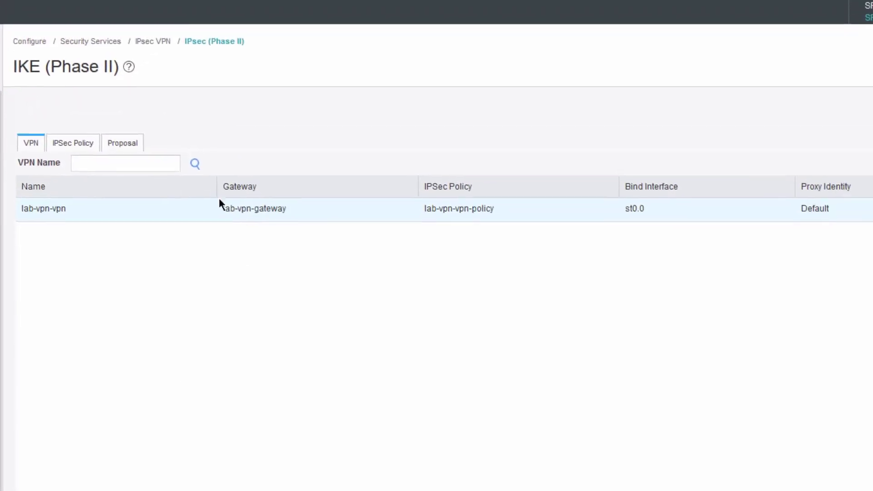
{"action": "left_click", "coordinate": [129, 143]}
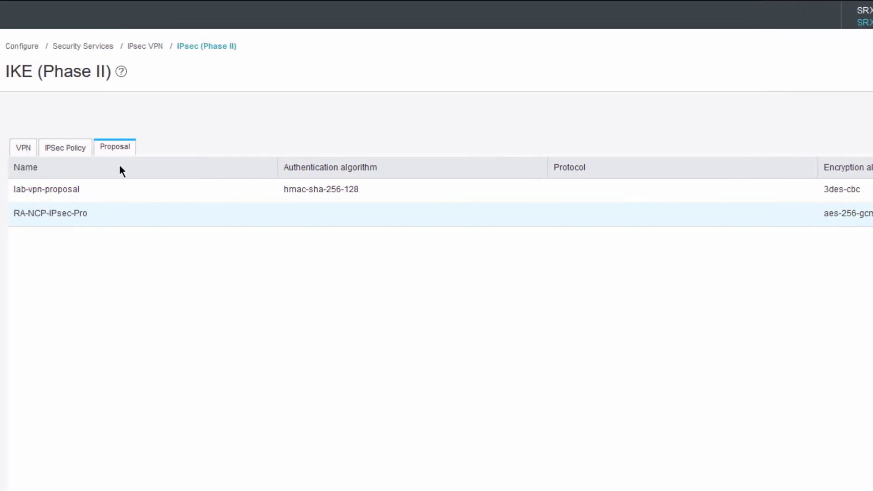
{"action": "left_click", "coordinate": [69, 150]}
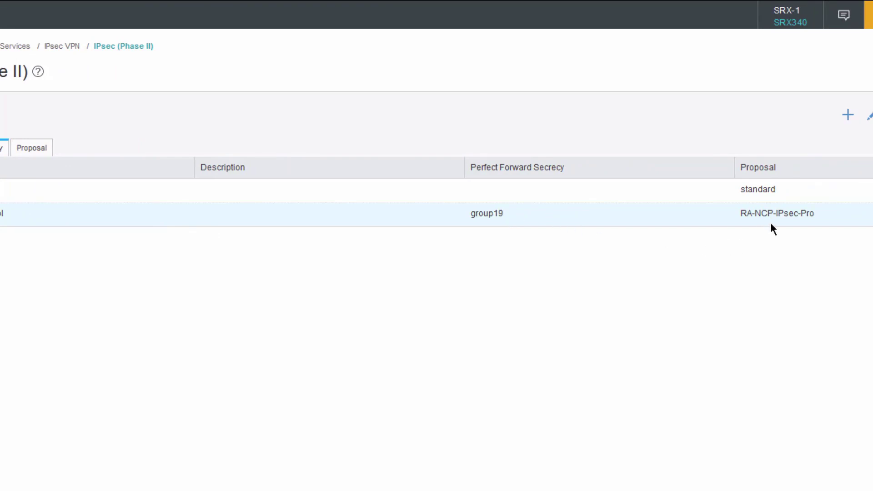
{"action": "left_click", "coordinate": [21, 152]}
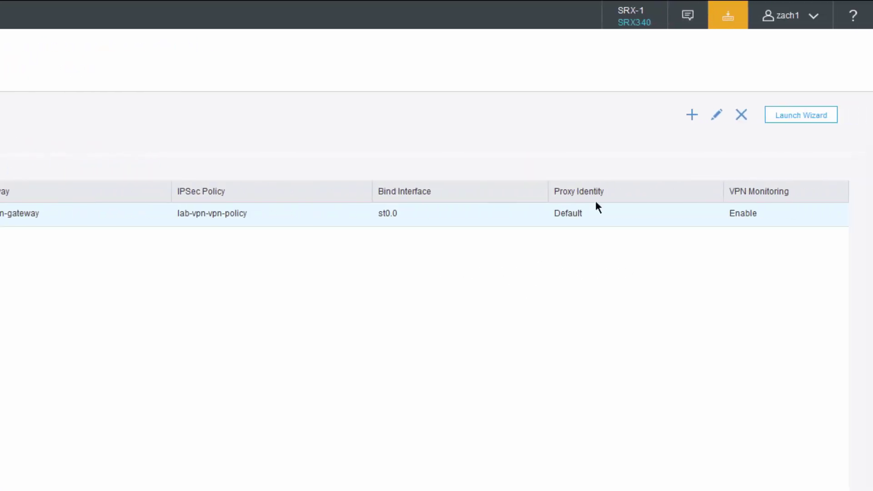
Step: Define VPN RA-NCP-VPN using gateway RA-NCP-GW, policy RA-NCP-IPsec-Pol and bind interface st0.1
{"action": "left_click", "coordinate": [692, 115]}
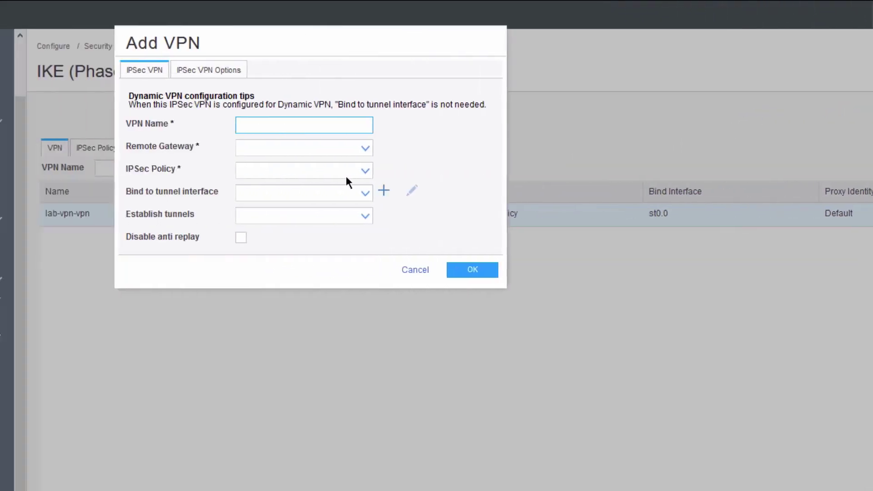
{"action": "type", "text": "RA-NCP-VPN"}
{"action": "left_click", "coordinate": [485, 146]}
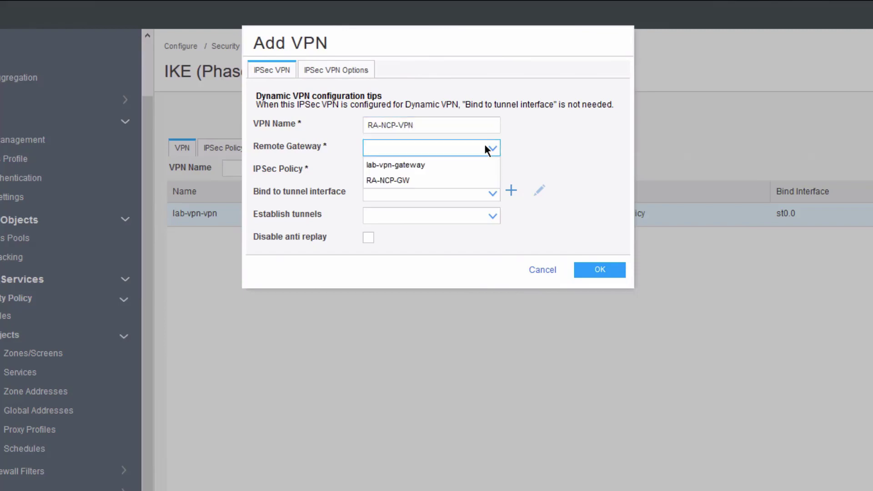
{"action": "left_click", "coordinate": [419, 182]}
{"action": "left_click", "coordinate": [427, 172]}
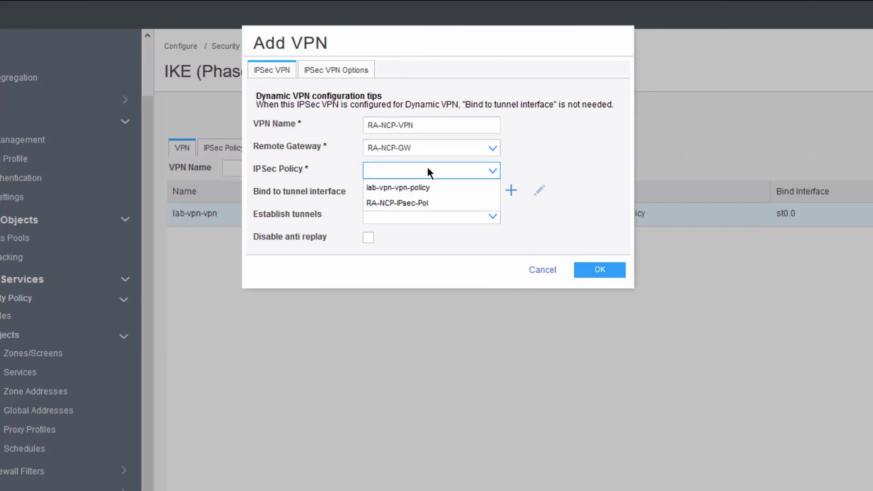
{"action": "left_click", "coordinate": [418, 203]}
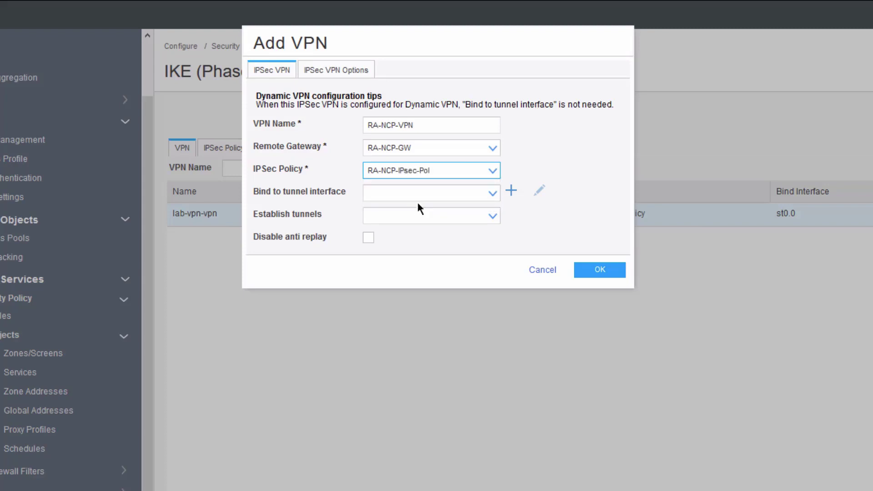
{"action": "left_click", "coordinate": [486, 193]}
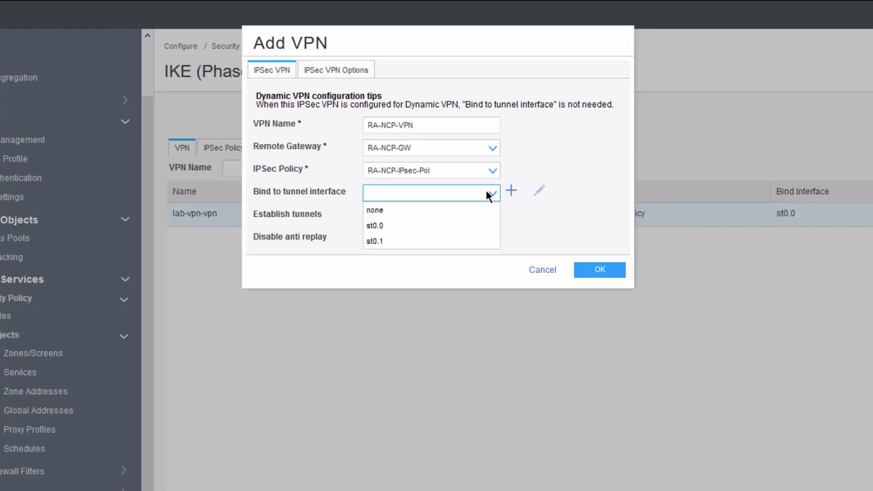
{"action": "left_click", "coordinate": [395, 240]}
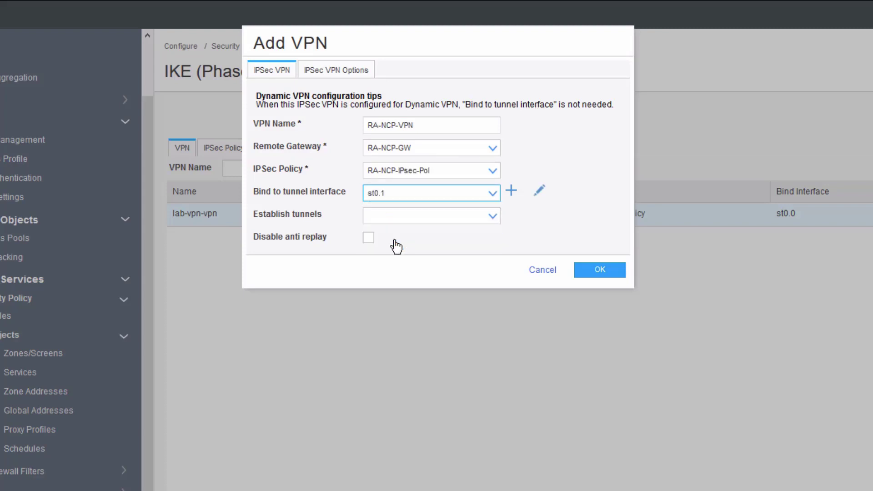
Step: Add traffic selector RA-NCP-TS with local and remote networks 0.0.0.0/0, then save the VPN
{"action": "left_click", "coordinate": [345, 74]}
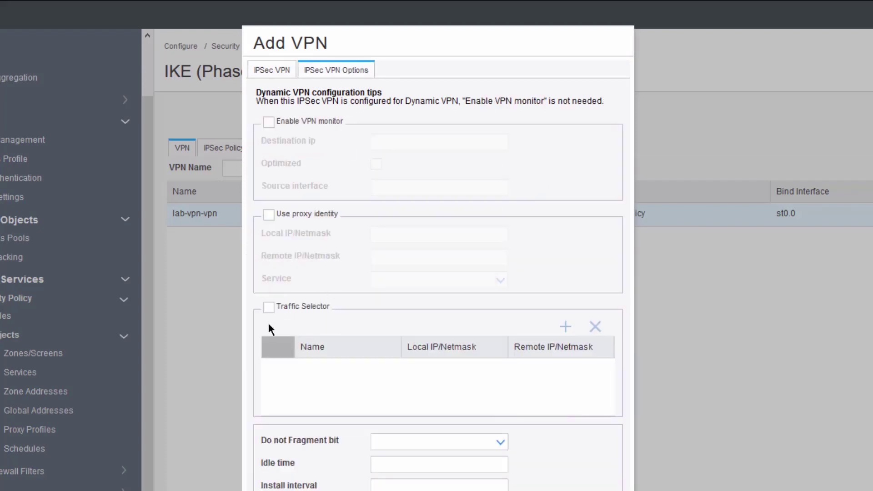
{"action": "left_click", "coordinate": [269, 308]}
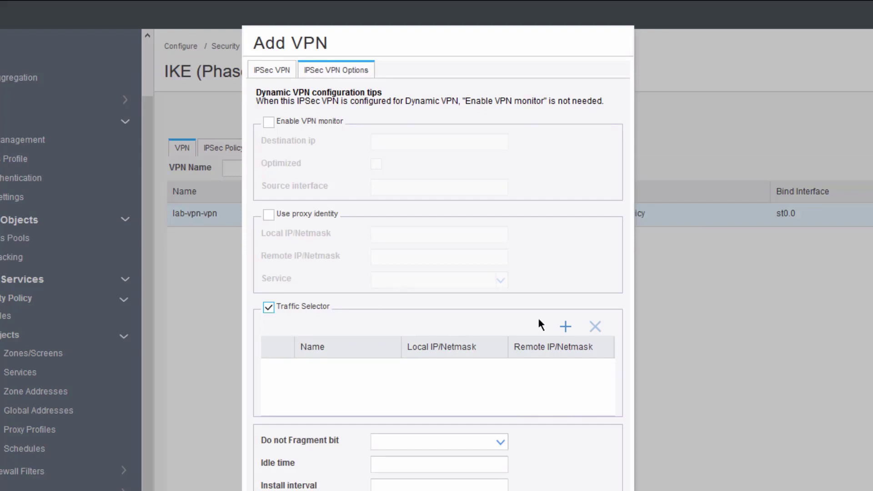
{"action": "left_click", "coordinate": [566, 328]}
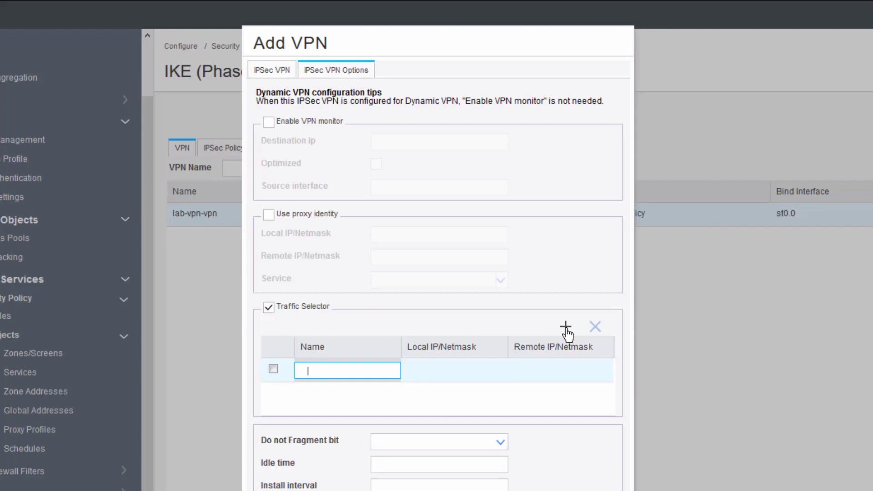
{"action": "type", "text": "RA-NCP-TS"}
{"action": "key", "text": "Tab"}
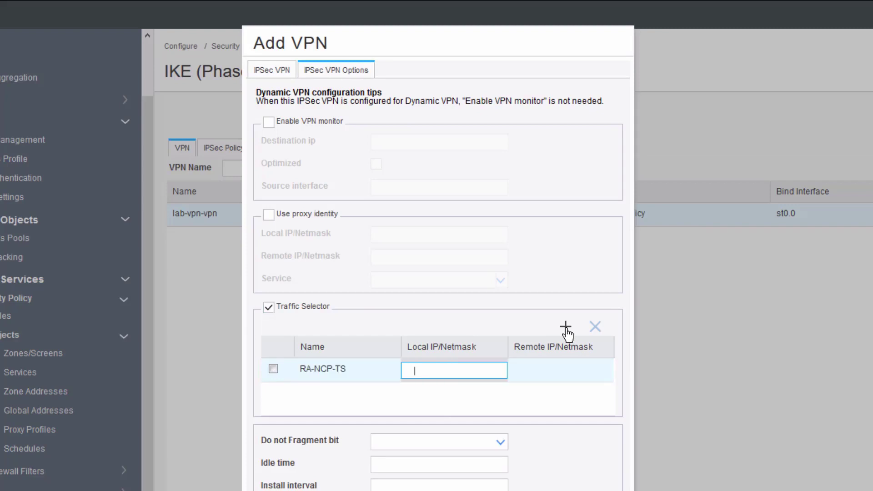
{"action": "type", "text": "0.0.0.0"}
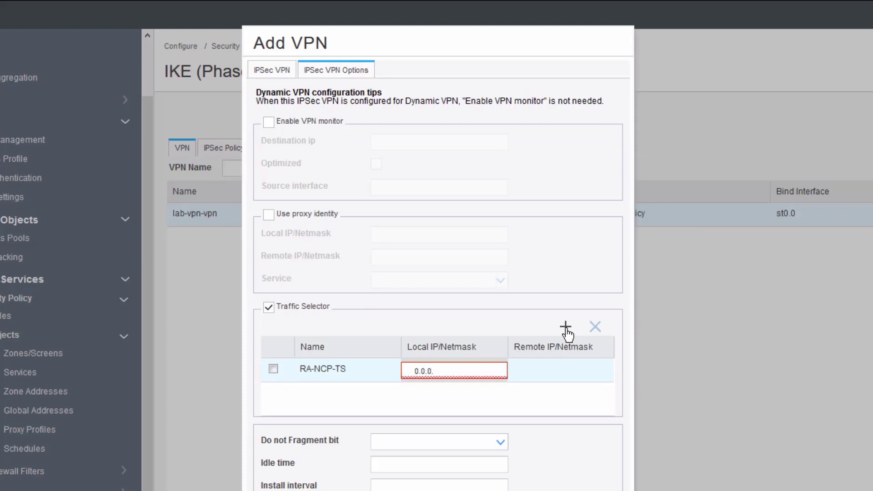
{"action": "type", "text": "/0"}
{"action": "key", "text": "Tab"}
{"action": "type", "text": "0.0.0.0/0"}
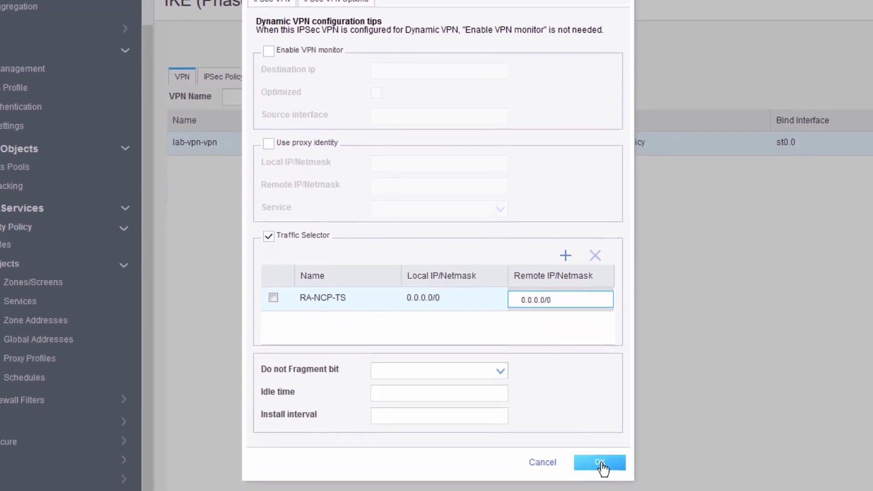
{"action": "left_click", "coordinate": [604, 459]}
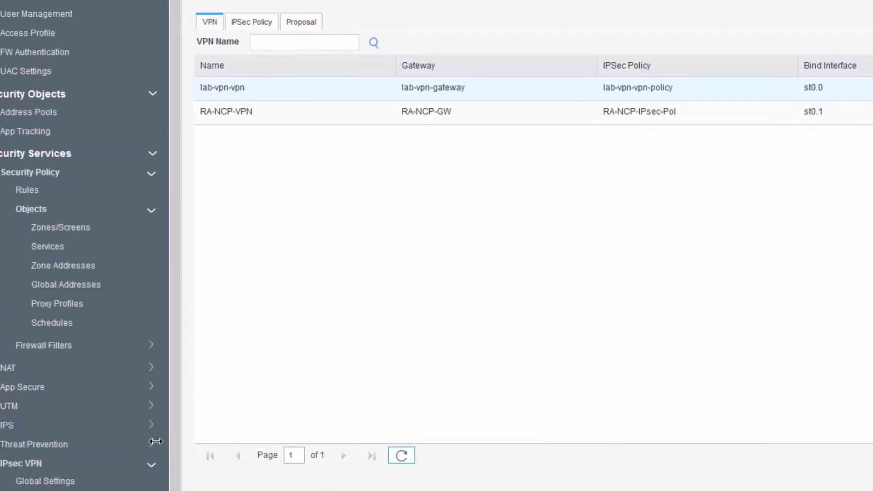
Step: Edit gateway RA-NCP-GW and set its AAA access profile to RA-NCP-Profile in the advanced options
{"action": "left_click", "coordinate": [110, 427]}
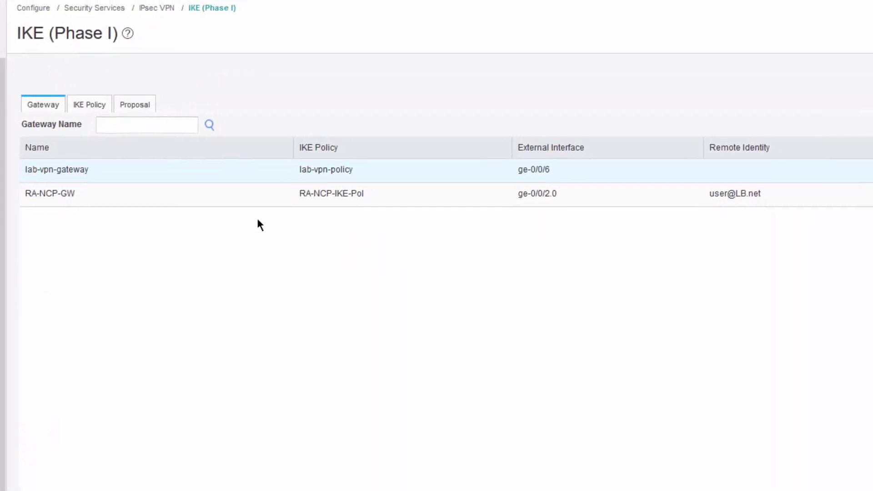
{"action": "left_click", "coordinate": [242, 198]}
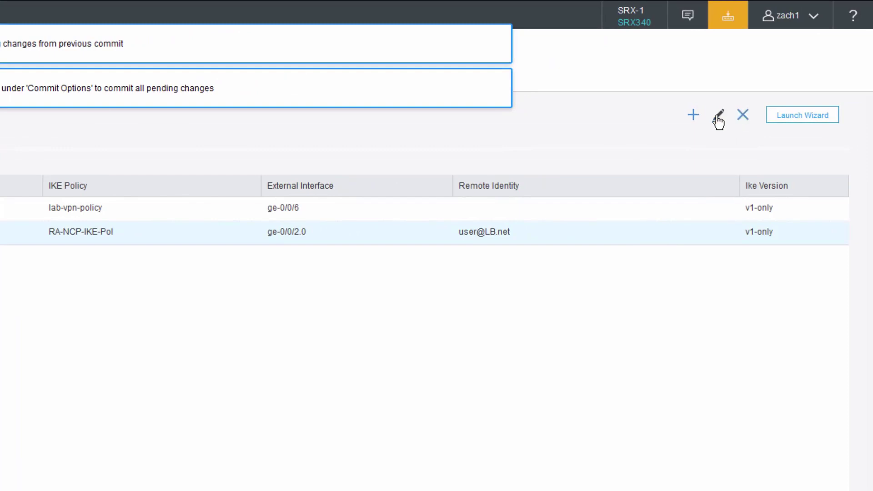
{"action": "left_click", "coordinate": [718, 117]}
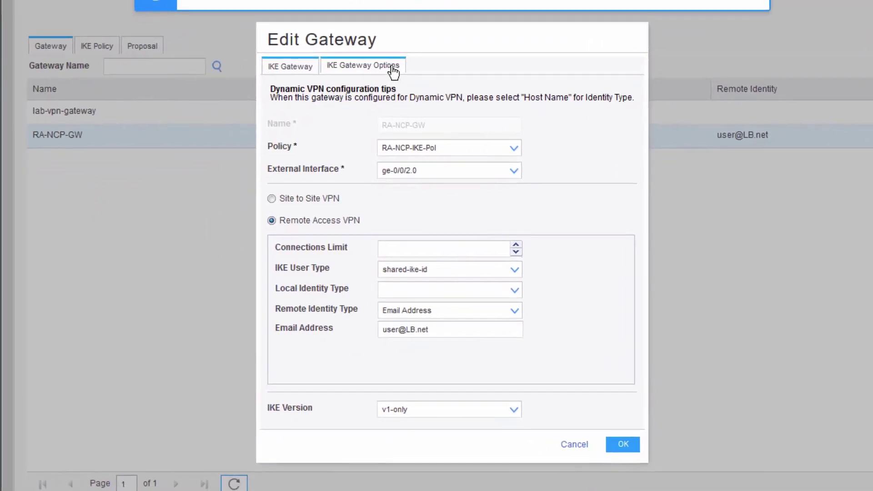
{"action": "left_click", "coordinate": [393, 68]}
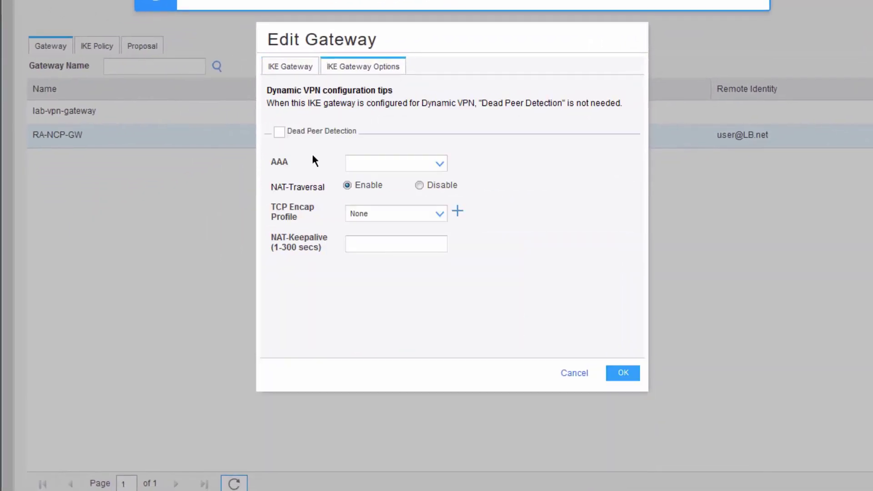
{"action": "left_click", "coordinate": [439, 164]}
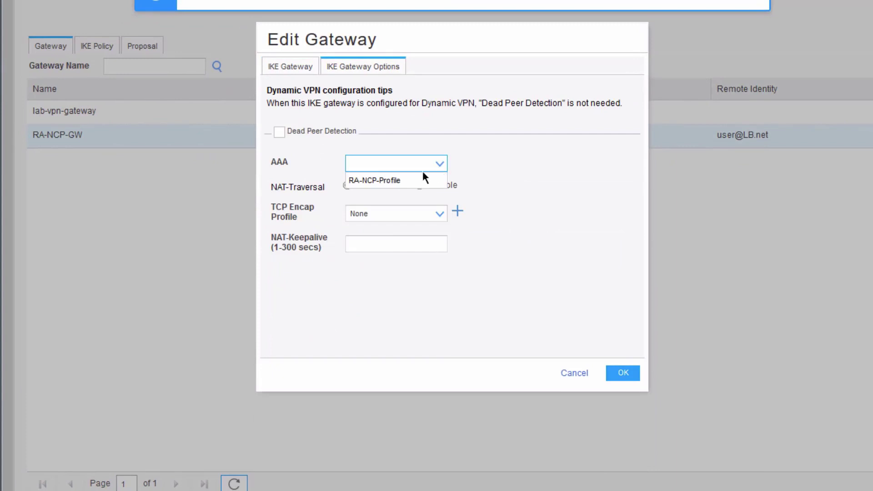
{"action": "left_click", "coordinate": [390, 181]}
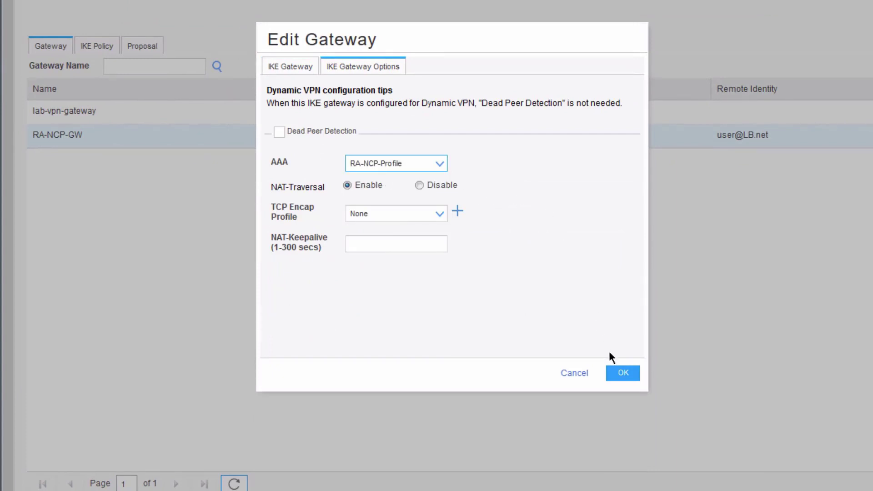
{"action": "left_click", "coordinate": [622, 374]}
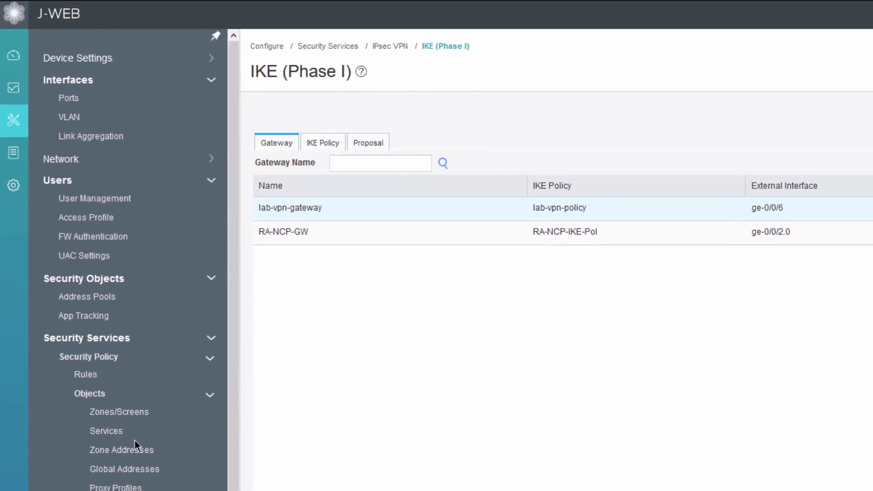
{"action": "scroll", "coordinate": [135, 440], "scroll_direction": "down", "scroll_amount": 1}
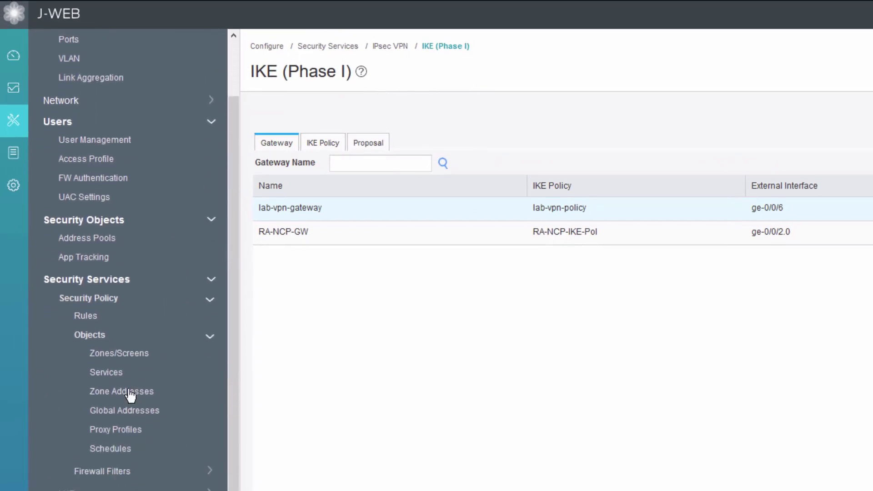
Step: Start security rule RA-NCP-sec-policy from source zone Untrust to destination zone Servers
{"action": "left_click", "coordinate": [86, 318]}
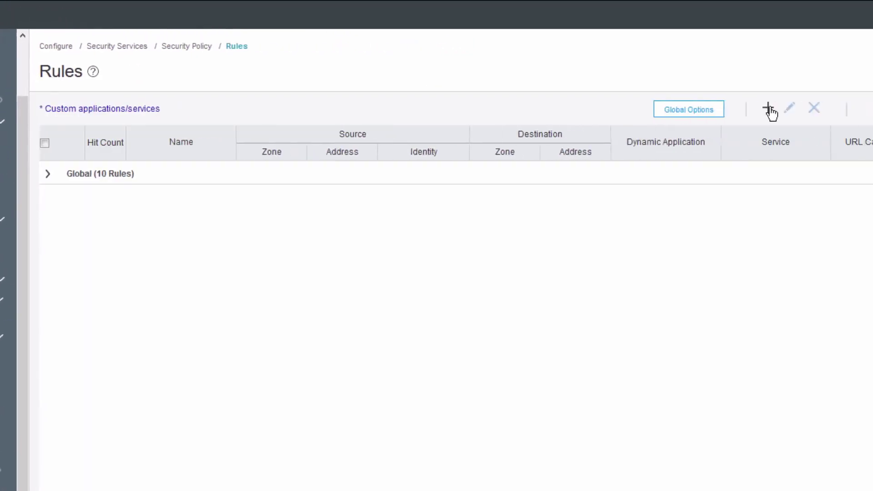
{"action": "left_click", "coordinate": [495, 110]}
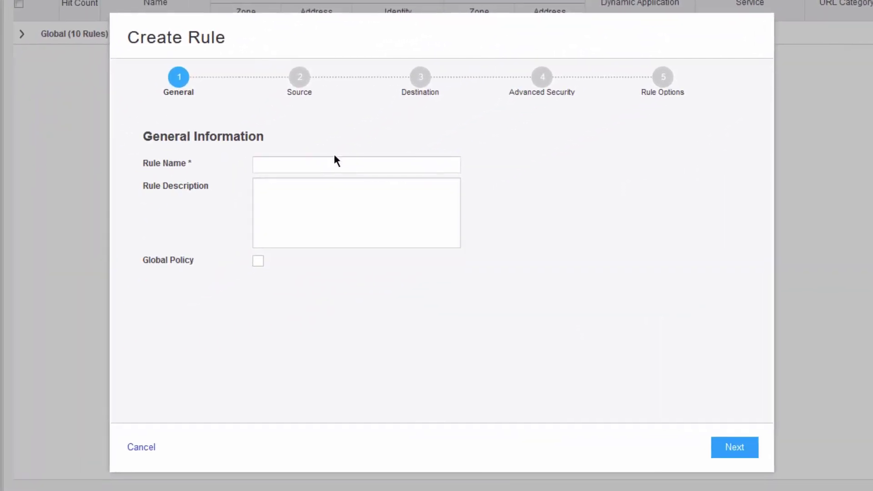
{"action": "left_click", "coordinate": [299, 162]}
{"action": "type", "text": "RA-"}
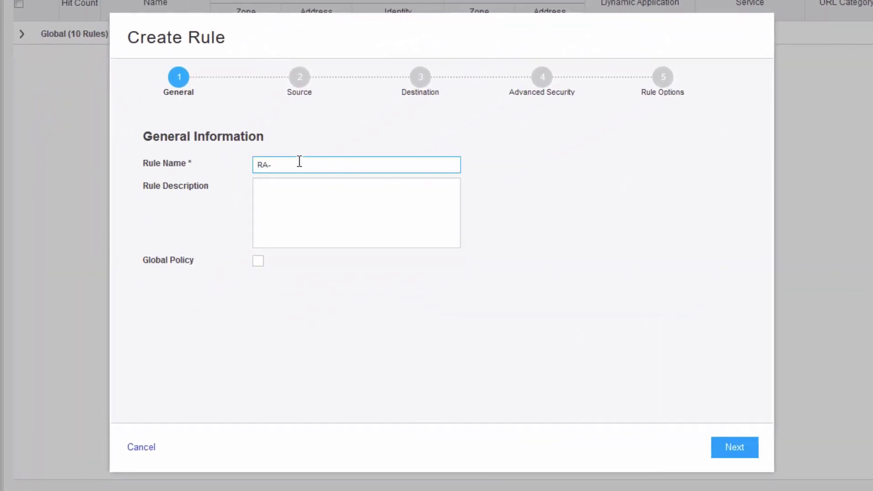
{"action": "type", "text": "NCP-sec-policy"}
{"action": "key", "text": "Return"}
{"action": "left_click", "coordinate": [330, 178]}
{"action": "left_click", "coordinate": [293, 245]}
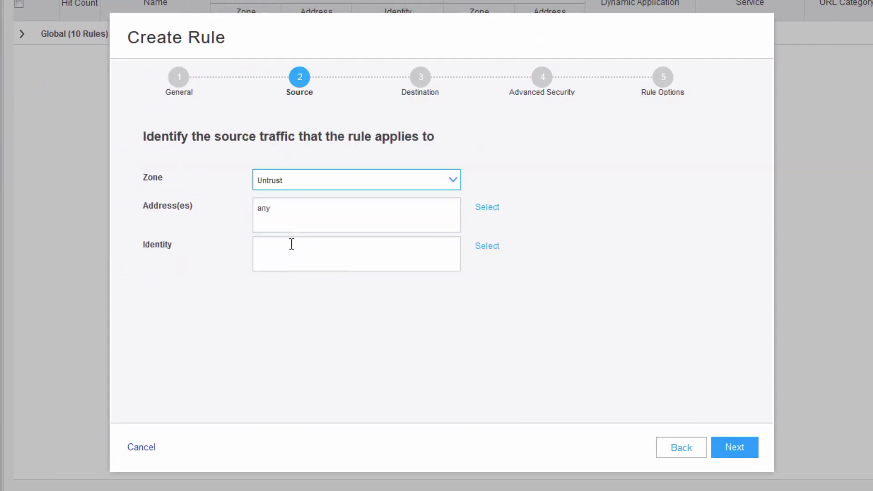
{"action": "left_click", "coordinate": [425, 77]}
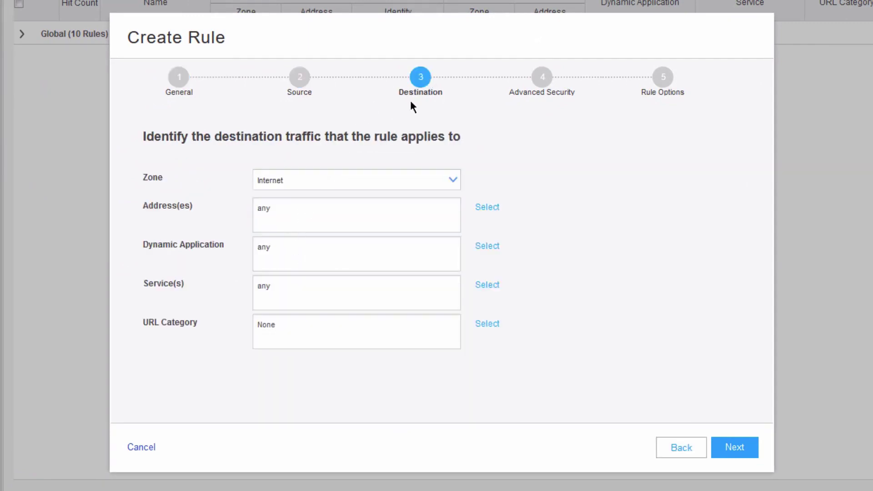
{"action": "left_click", "coordinate": [325, 182]}
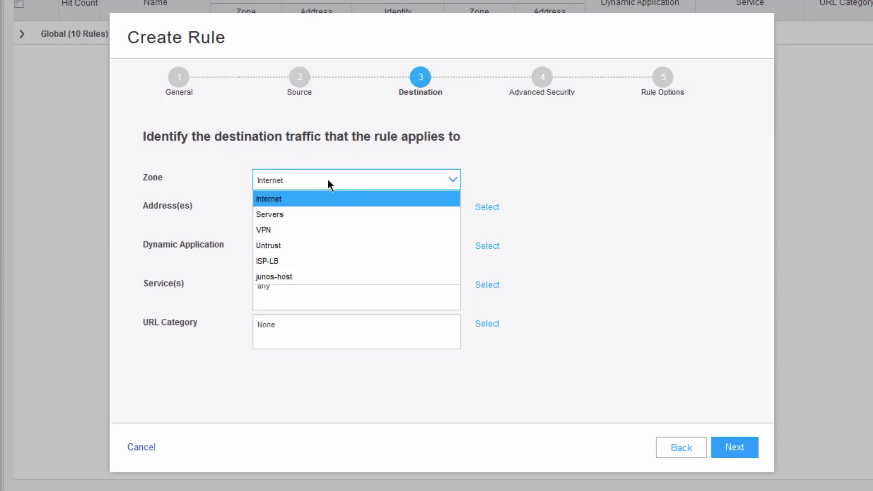
{"action": "left_click", "coordinate": [302, 213]}
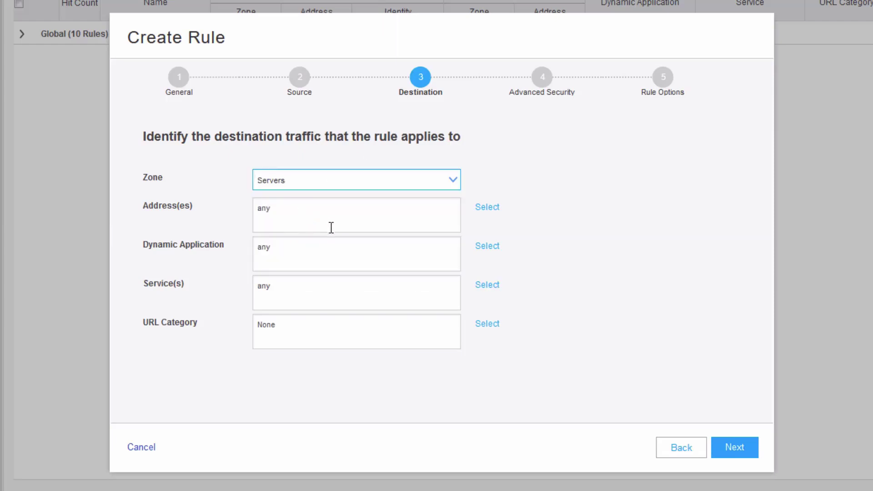
Step: Limit the rule's destination address to Server
{"action": "left_click", "coordinate": [488, 207]}
{"action": "left_click", "coordinate": [353, 152]}
{"action": "left_click", "coordinate": [368, 230]}
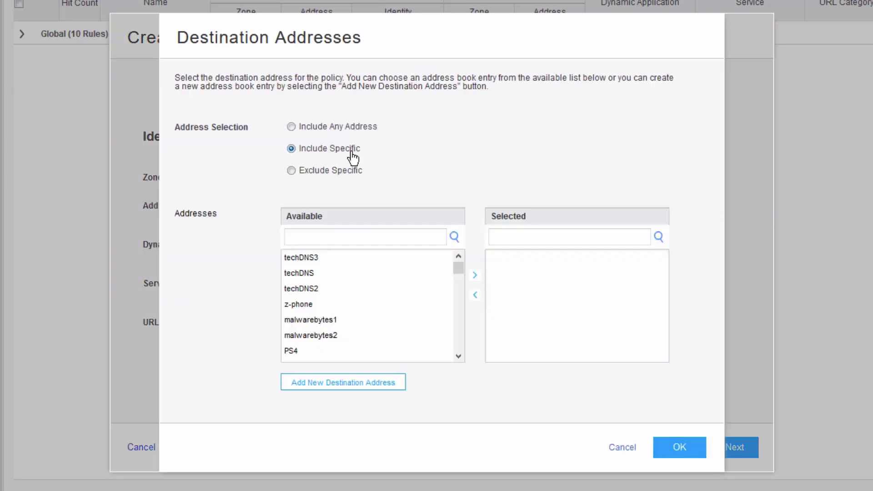
{"action": "type", "text": "server"}
{"action": "left_click", "coordinate": [309, 289]}
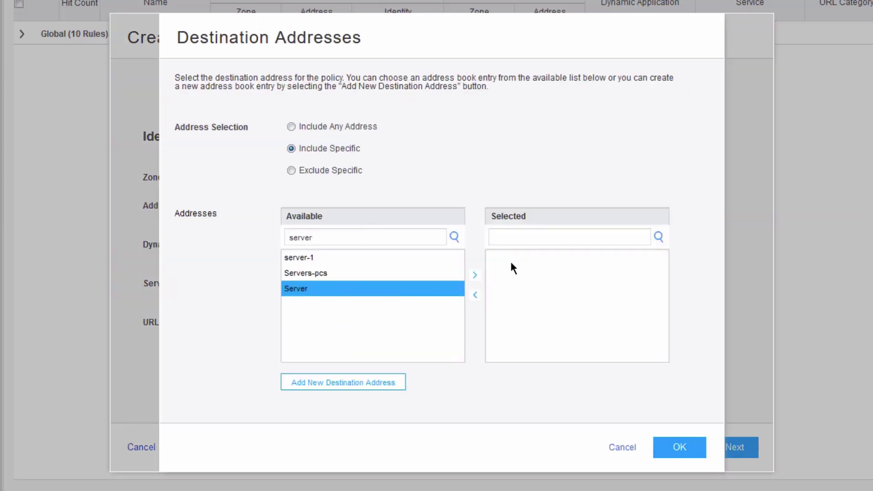
{"action": "left_click", "coordinate": [474, 275]}
{"action": "left_click", "coordinate": [679, 450]}
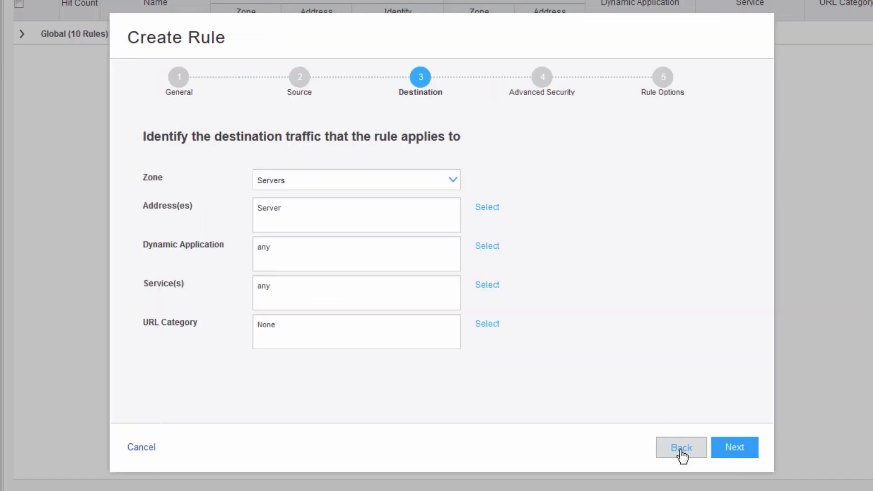
Step: Set the rule action to Permit and finish creating the rule
{"action": "left_click", "coordinate": [734, 454]}
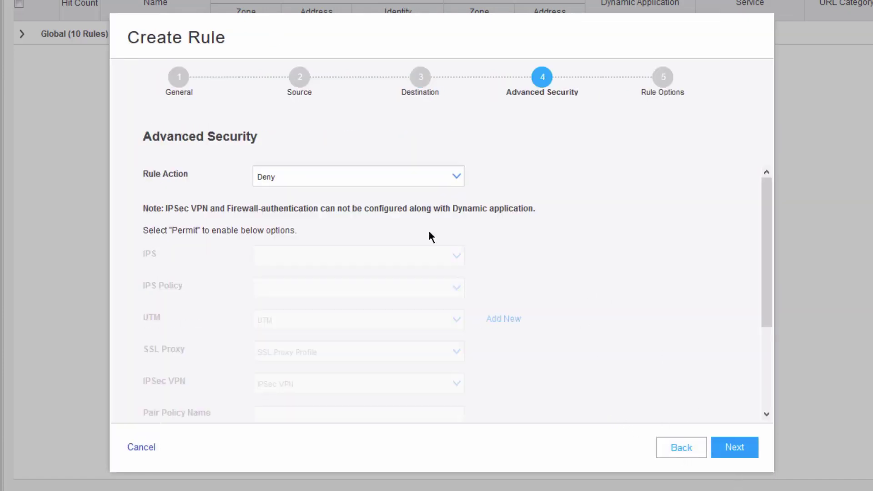
{"action": "left_click", "coordinate": [397, 177]}
{"action": "left_click", "coordinate": [357, 196]}
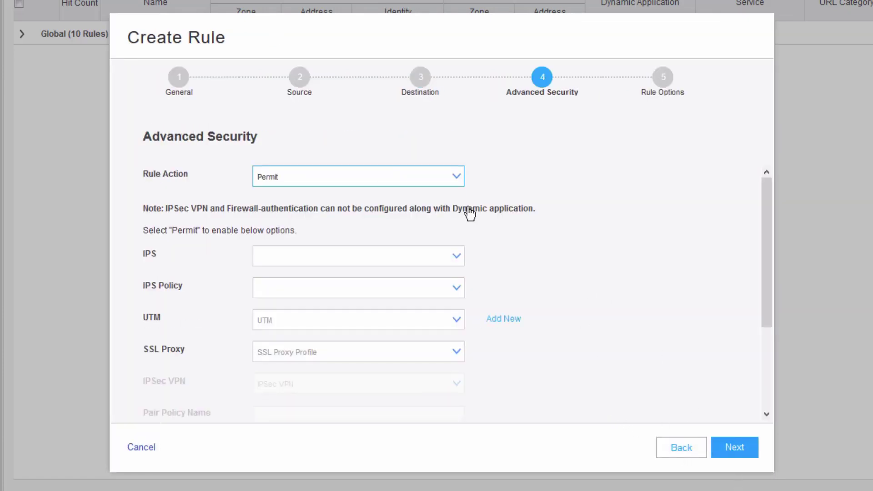
{"action": "left_click", "coordinate": [749, 459]}
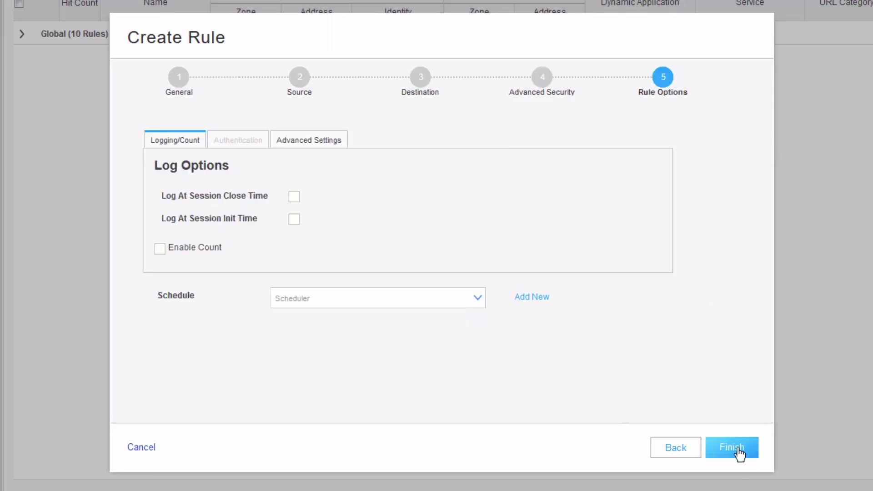
{"action": "left_click", "coordinate": [733, 452]}
{"action": "left_click", "coordinate": [735, 450]}
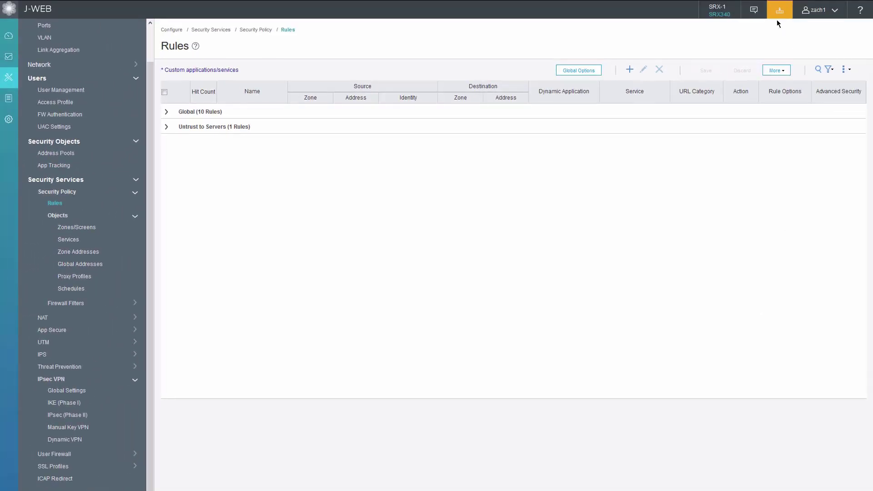
Step: Commit the configuration to the device and switch to the NCP client window
{"action": "left_click", "coordinate": [778, 13]}
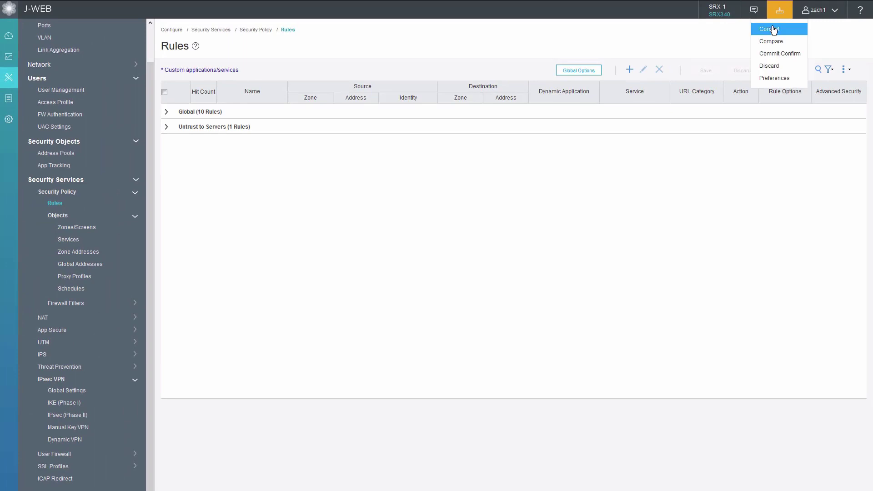
{"action": "left_click", "coordinate": [776, 27]}
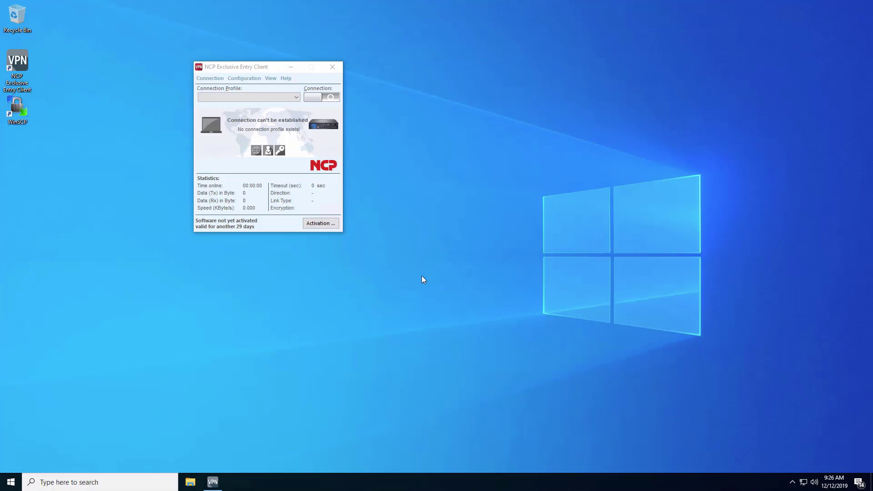
{"action": "left_click", "coordinate": [245, 112]}
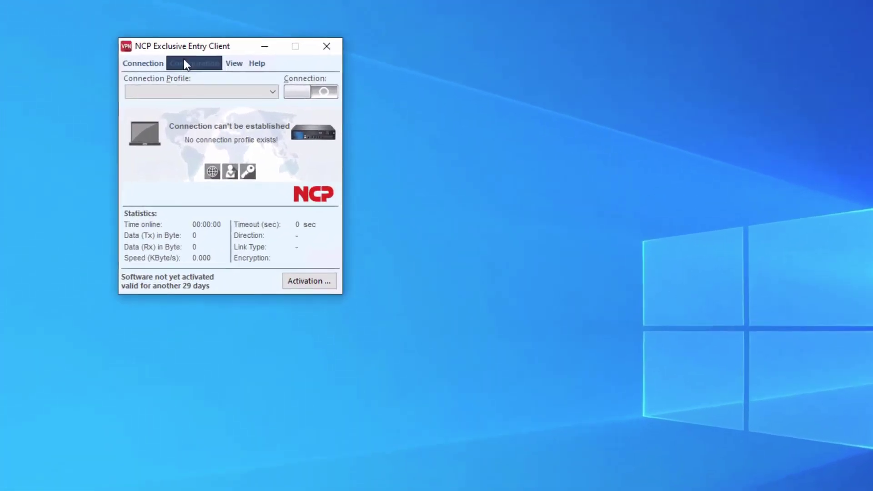
Step: Start a new manual LAN profile named RA-NCP-LB with no certificate authentication
{"action": "left_click", "coordinate": [237, 77]}
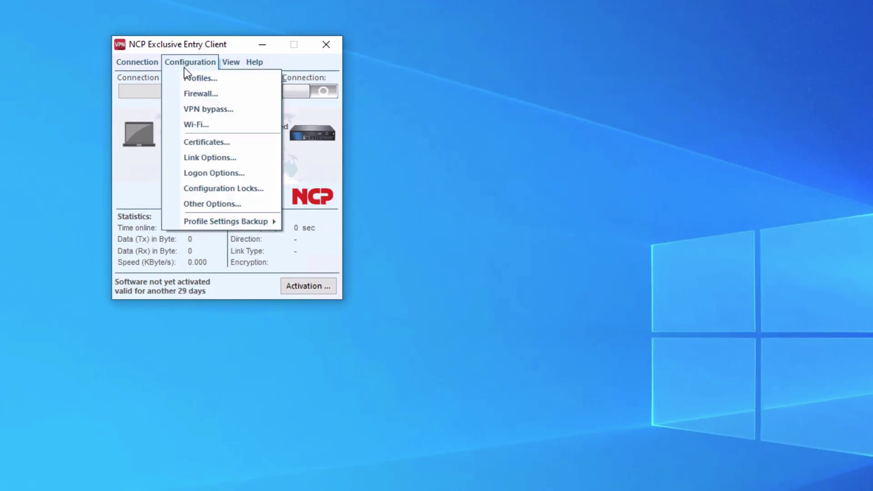
{"action": "left_click", "coordinate": [190, 74]}
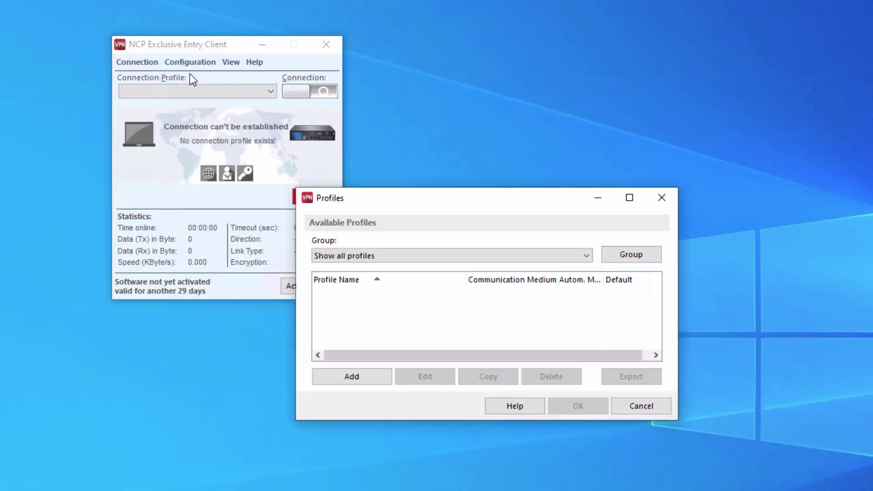
{"action": "left_click", "coordinate": [362, 377]}
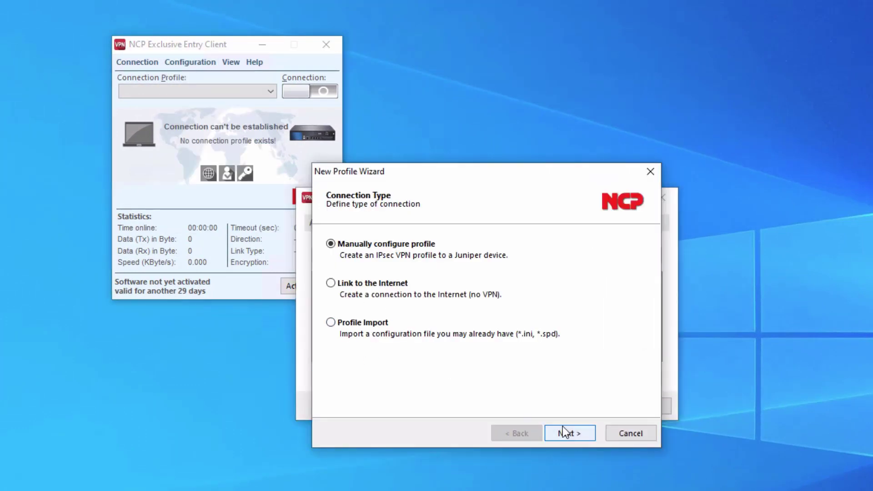
{"action": "left_click", "coordinate": [563, 426]}
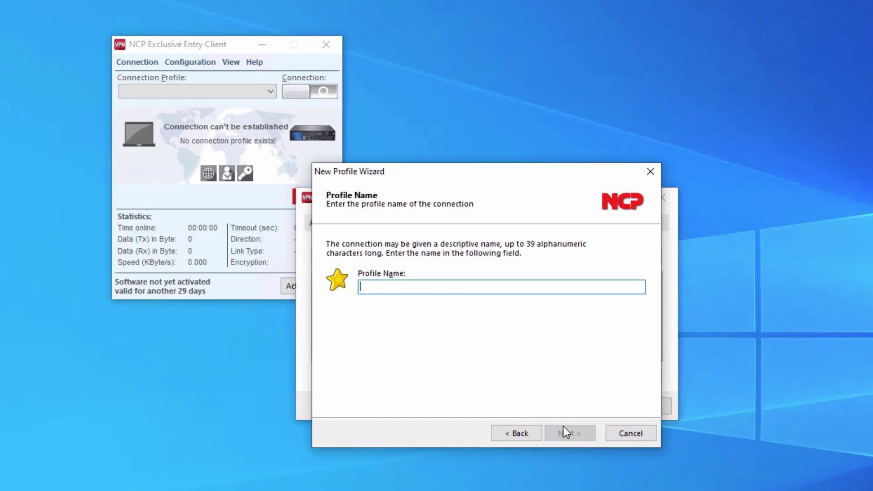
{"action": "type", "text": "RA-NCP-"}
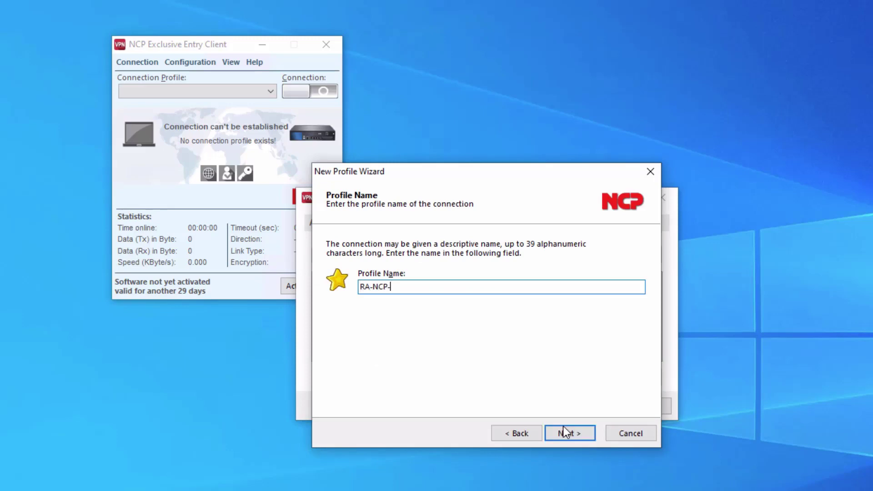
{"action": "type", "text": "LB"}
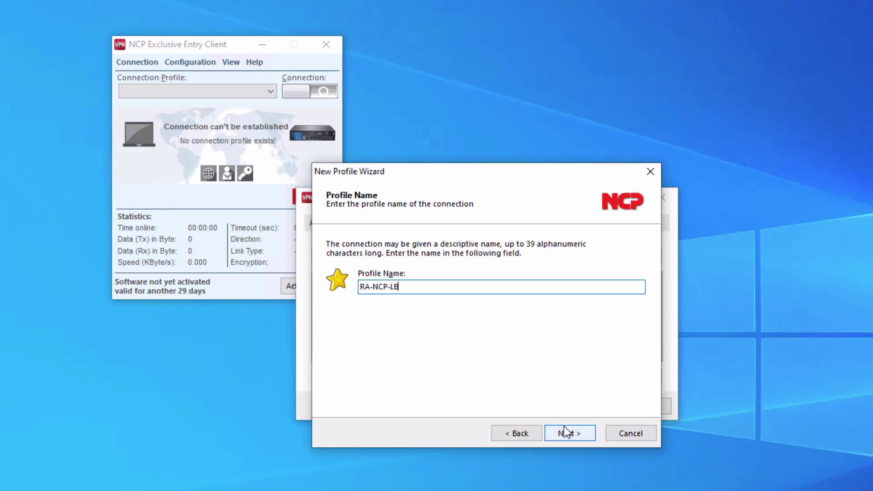
{"action": "left_click", "coordinate": [575, 432]}
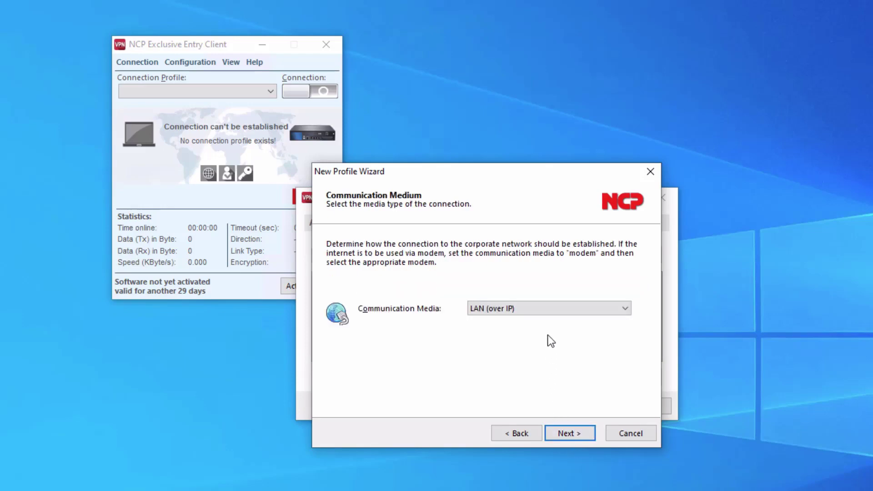
{"action": "left_click", "coordinate": [578, 432]}
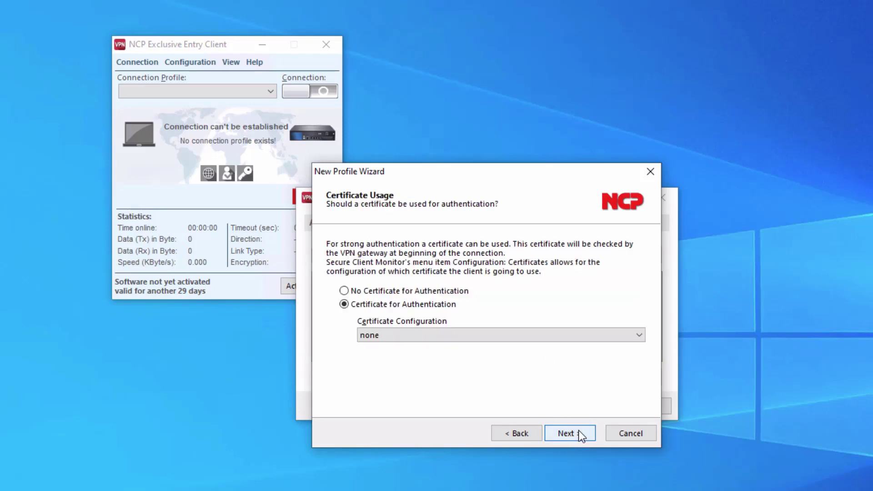
{"action": "left_click", "coordinate": [450, 294]}
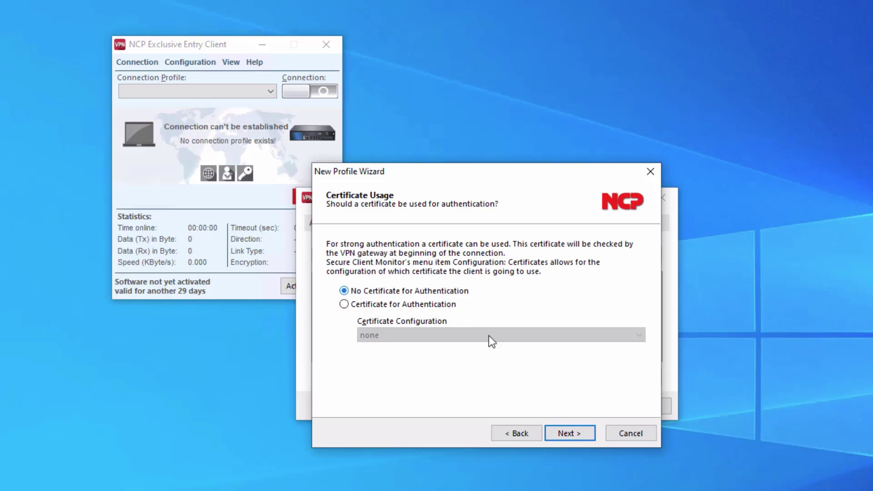
{"action": "left_click", "coordinate": [570, 430]}
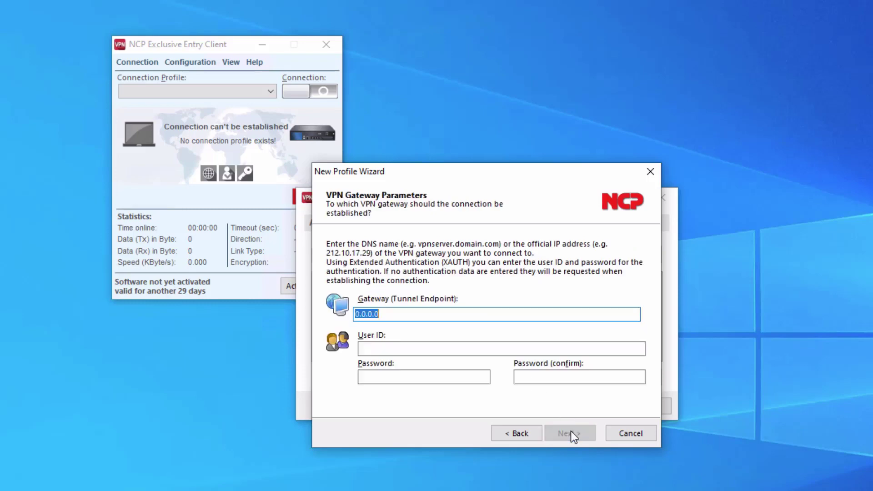
Step: Set the gateway to 10.250.250.1 and enter the user ID and password twice
{"action": "key", "text": "BackSpace"}
{"action": "type", "text": "10.250."}
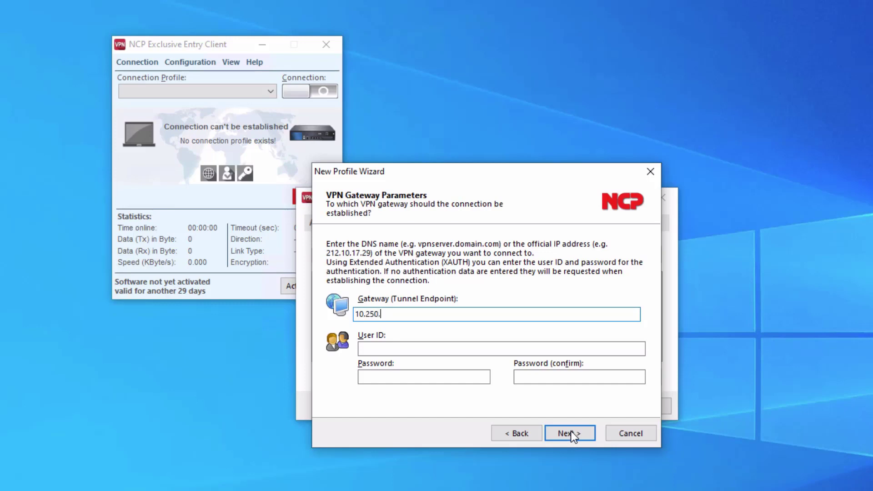
{"action": "type", "text": "250.1"}
{"action": "key", "text": "Tab"}
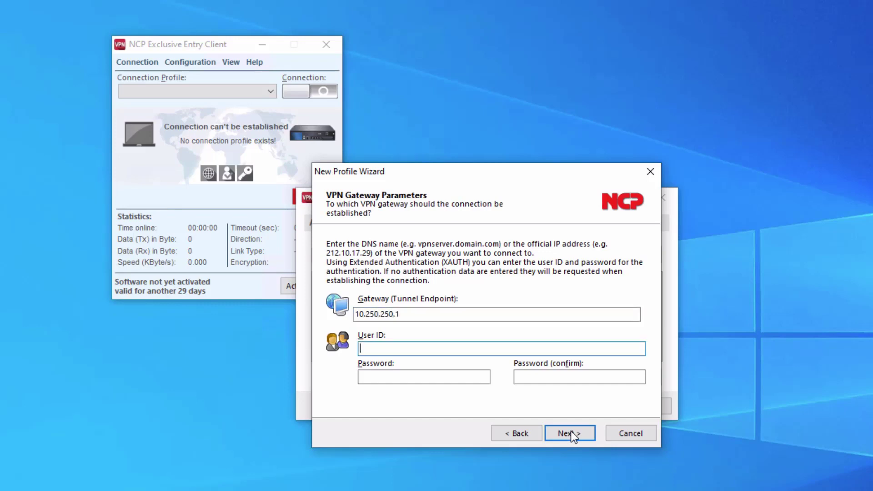
{"action": "type", "text": "NCP-user1"}
{"action": "key", "text": "Tab"}
{"action": "type", "text": "******"}
{"action": "key", "text": "Tab"}
{"action": "type", "text": "******"}
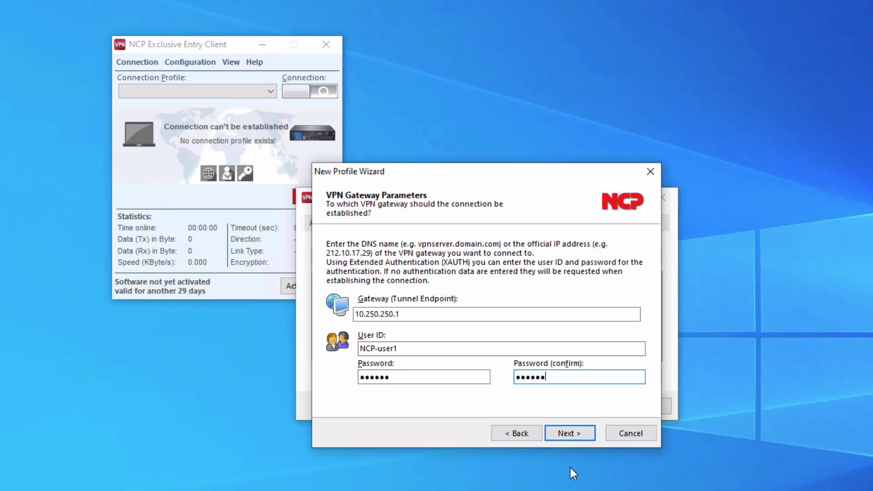
Step: Keep the DH19 PFS group, enter a fully-qualified-username local IKE ID, and finish the wizard
{"action": "left_click", "coordinate": [571, 434]}
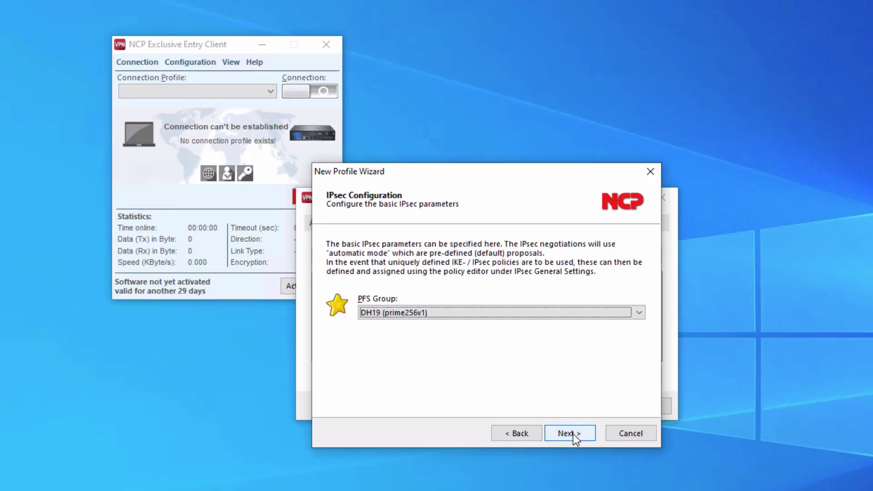
{"action": "left_click", "coordinate": [573, 434]}
{"action": "left_click", "coordinate": [453, 339]}
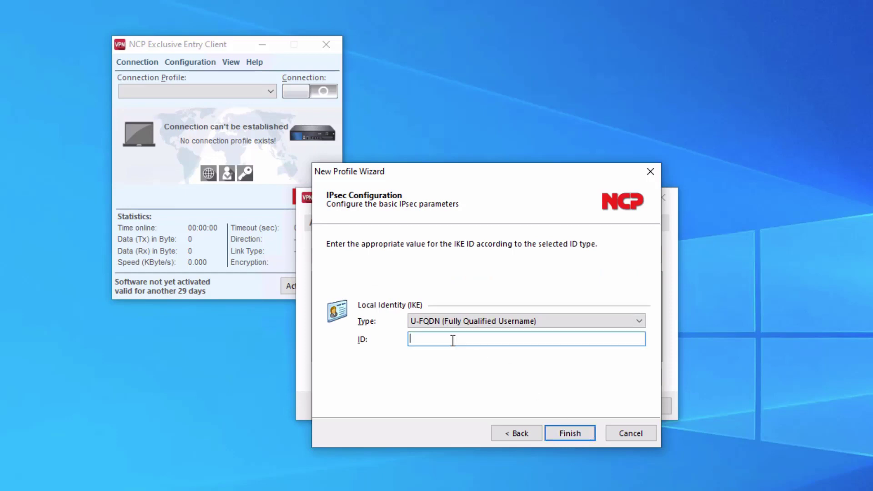
{"action": "type", "text": "user@LB.net"}
{"action": "left_click", "coordinate": [569, 425]}
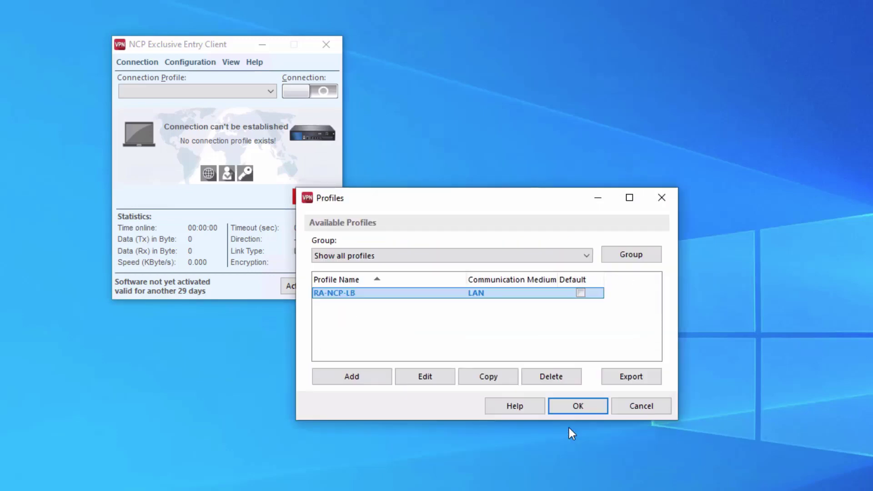
Step: In RA-NCP-LB's IPsec settings, choose aggressive mode, PSK - AES256 - SHA256 IKE and ESP - AES-GCM256 IPsec policies
{"action": "left_click", "coordinate": [440, 378]}
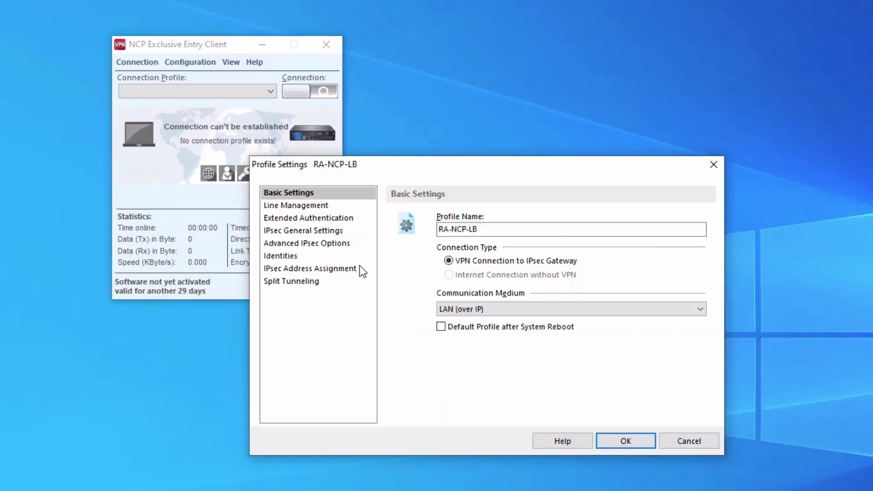
{"action": "left_click", "coordinate": [284, 231]}
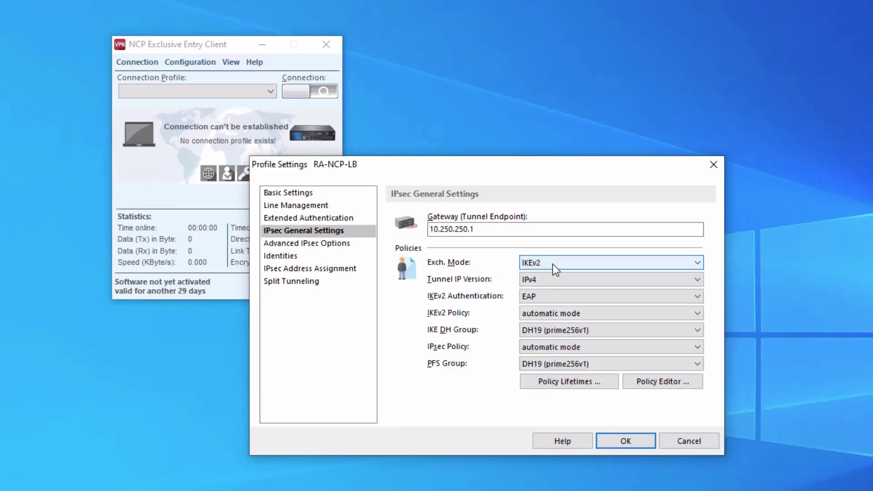
{"action": "left_click", "coordinate": [552, 264]}
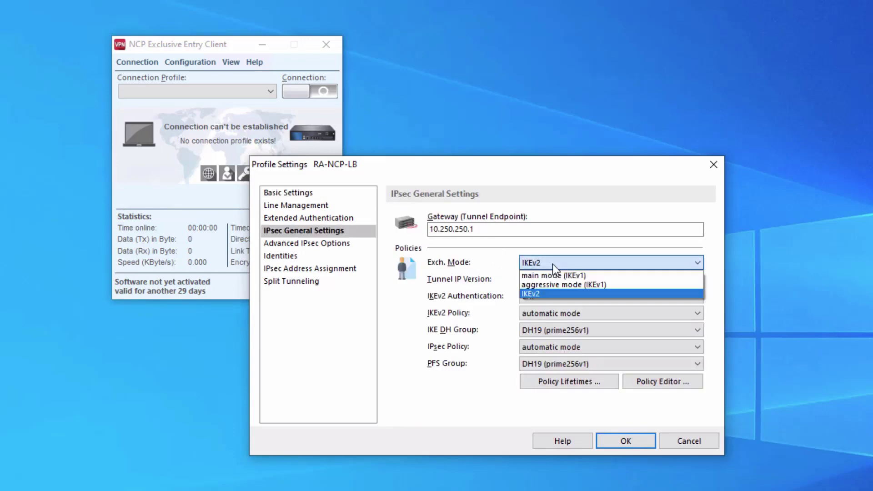
{"action": "left_click", "coordinate": [539, 285]}
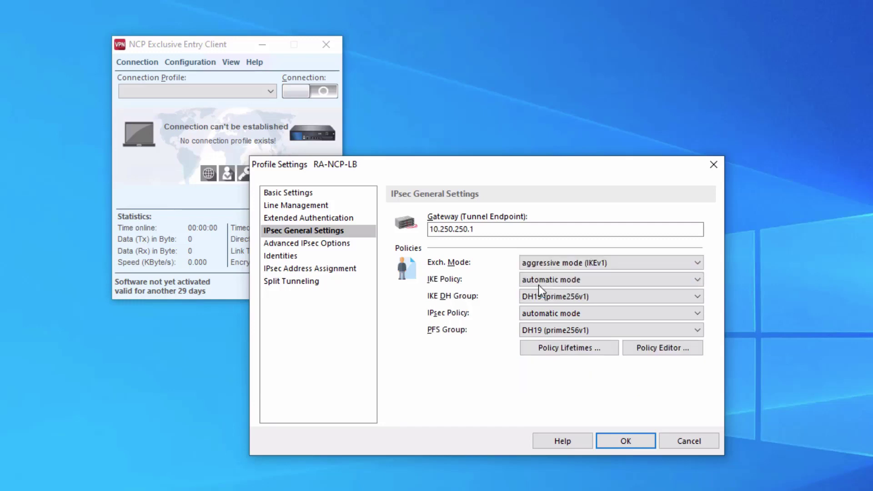
{"action": "left_click", "coordinate": [579, 279]}
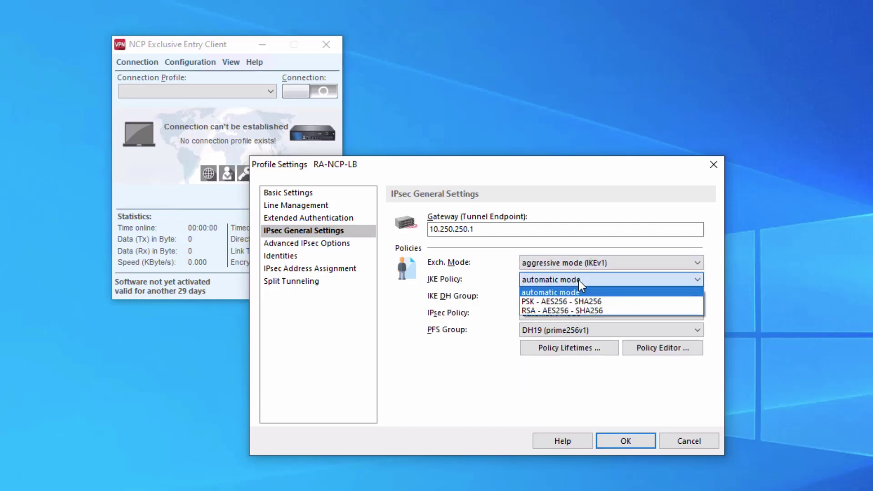
{"action": "left_click", "coordinate": [618, 301]}
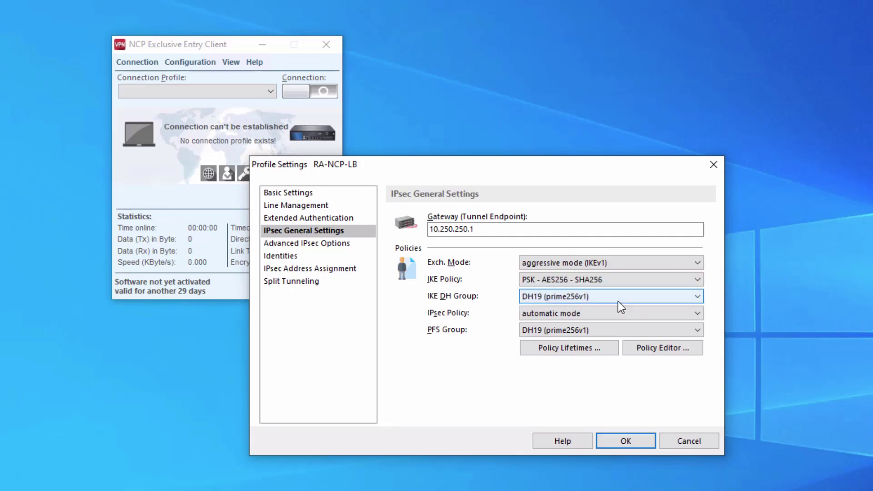
{"action": "left_click", "coordinate": [585, 313]}
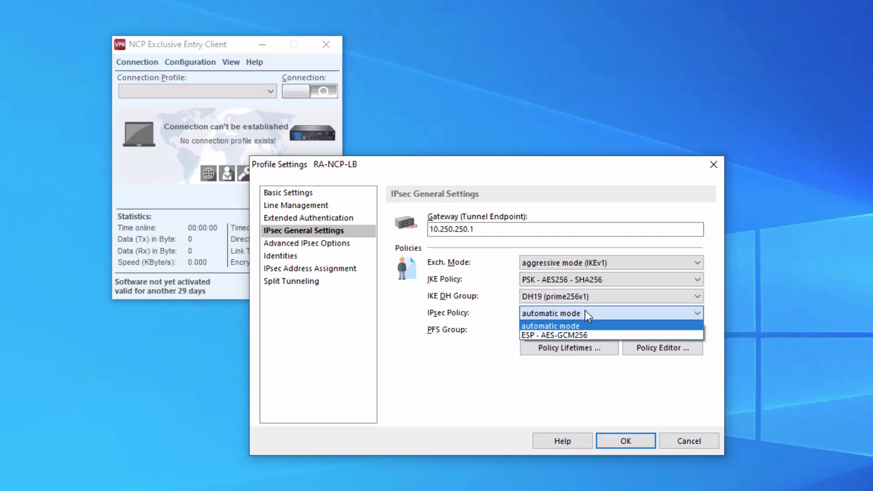
{"action": "left_click", "coordinate": [597, 335]}
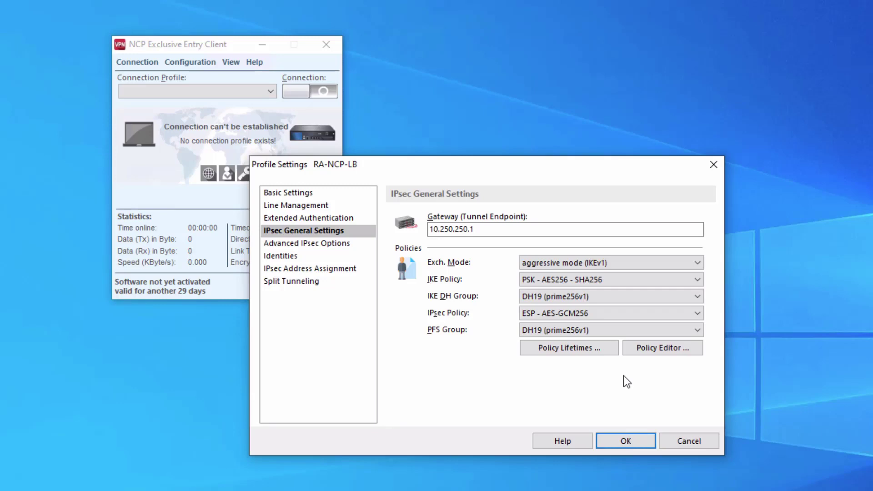
Step: Save the IPsec settings, then enable Pre-shared Key under Identities and enter the shared secret twice
{"action": "left_click", "coordinate": [615, 441]}
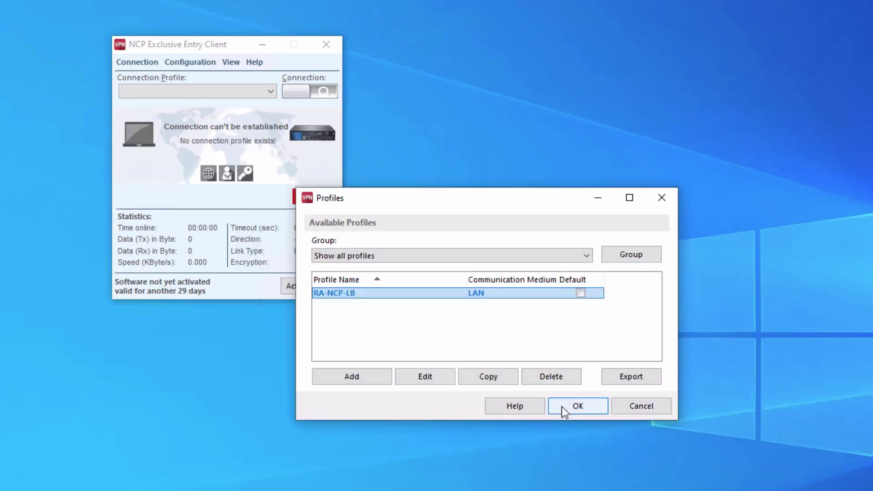
{"action": "left_click", "coordinate": [437, 375]}
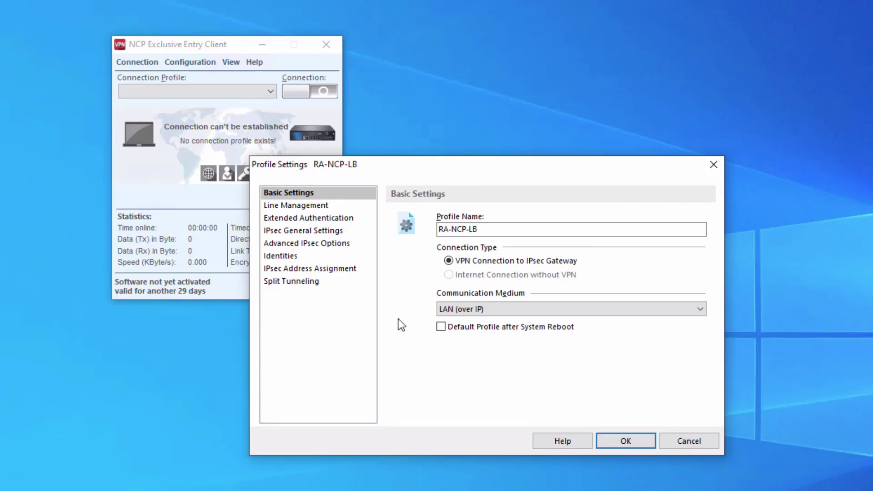
{"action": "left_click", "coordinate": [287, 255]}
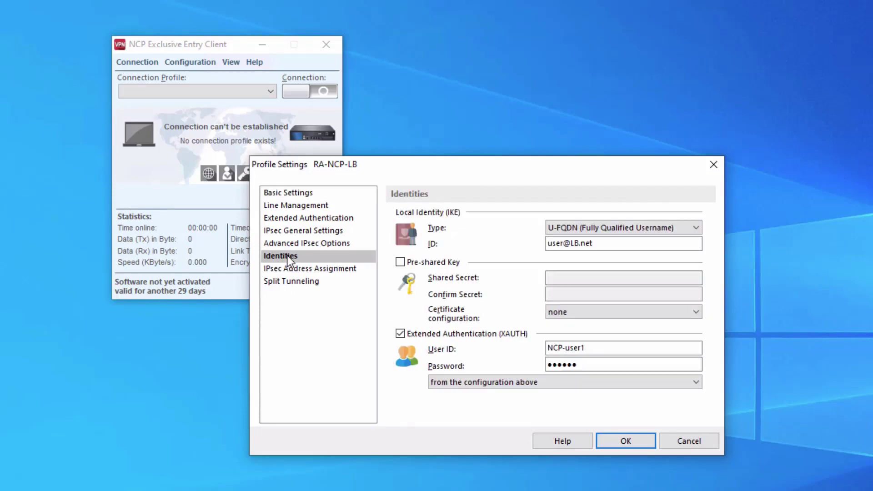
{"action": "left_click", "coordinate": [401, 262]}
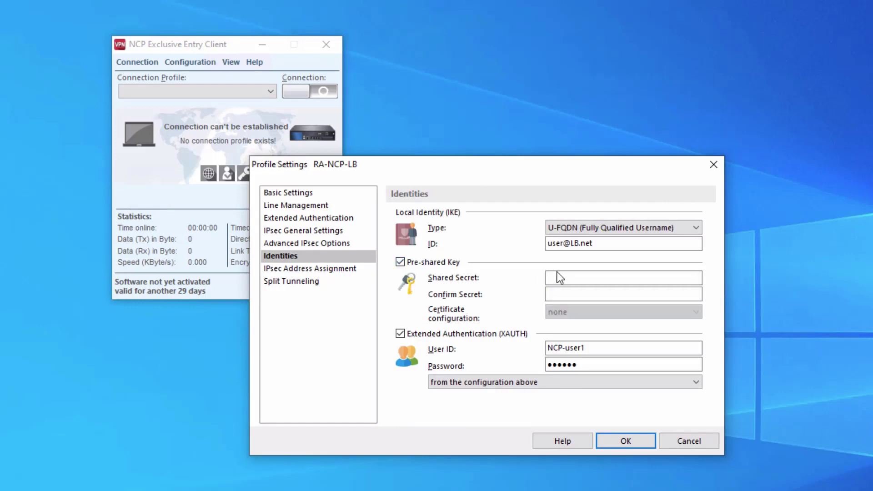
{"action": "left_click", "coordinate": [559, 276]}
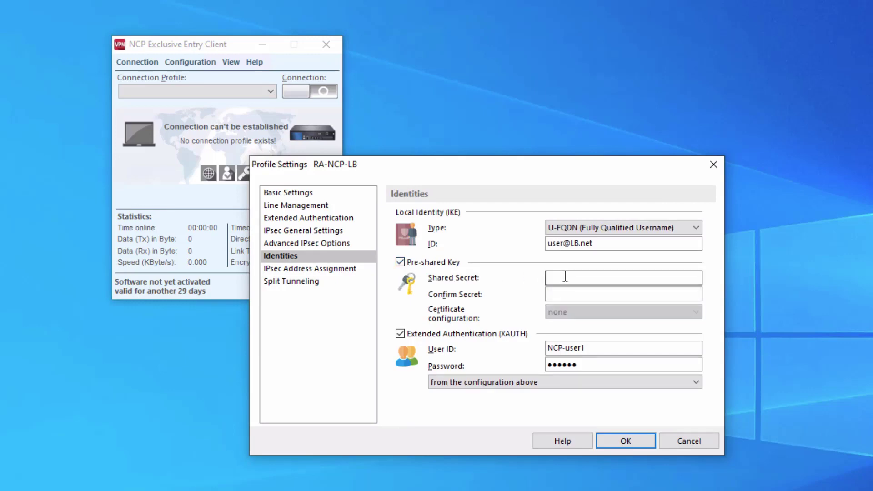
{"action": "left_click", "coordinate": [567, 276]}
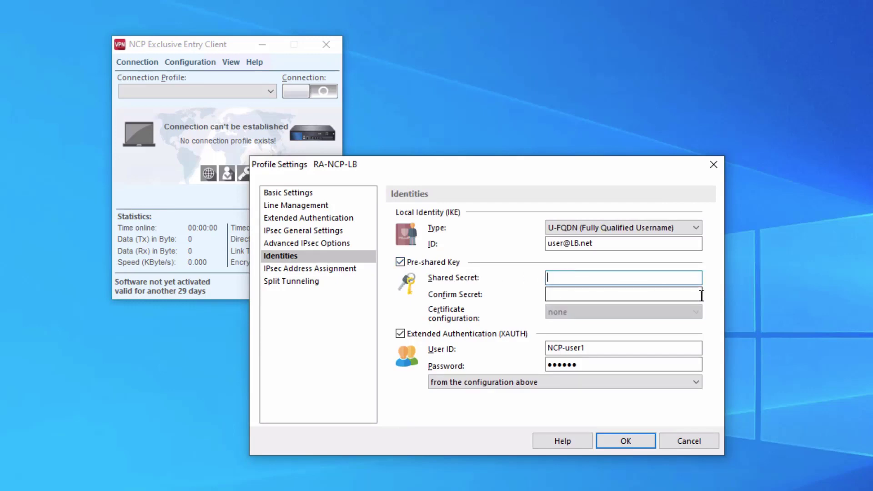
{"action": "type", "text": "••••••••••"}
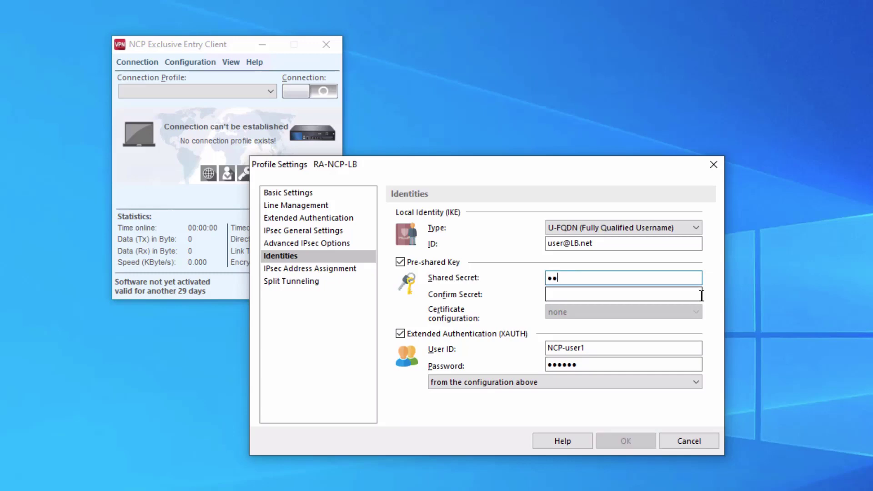
{"action": "key", "text": "Tab"}
{"action": "type", "text": "••••••••••"}
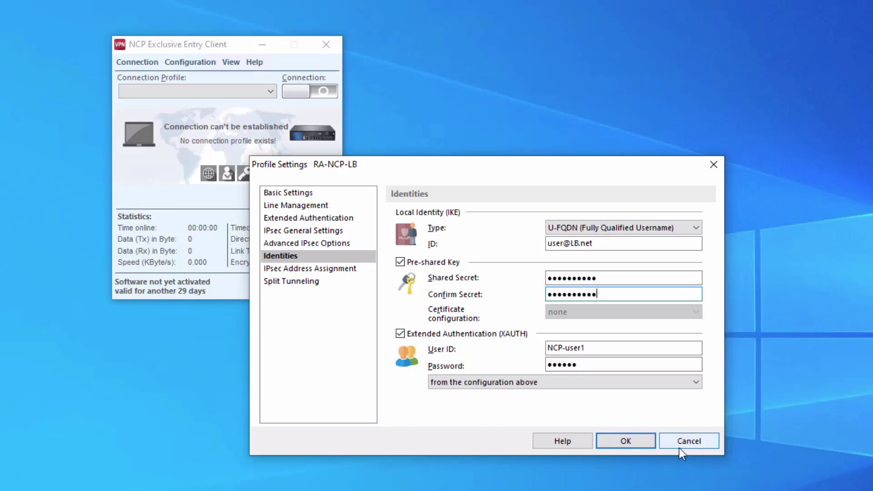
{"action": "left_click", "coordinate": [642, 445]}
Step: Close the profile list and turn the connection on for RA-NCP-LB
{"action": "left_click", "coordinate": [578, 406]}
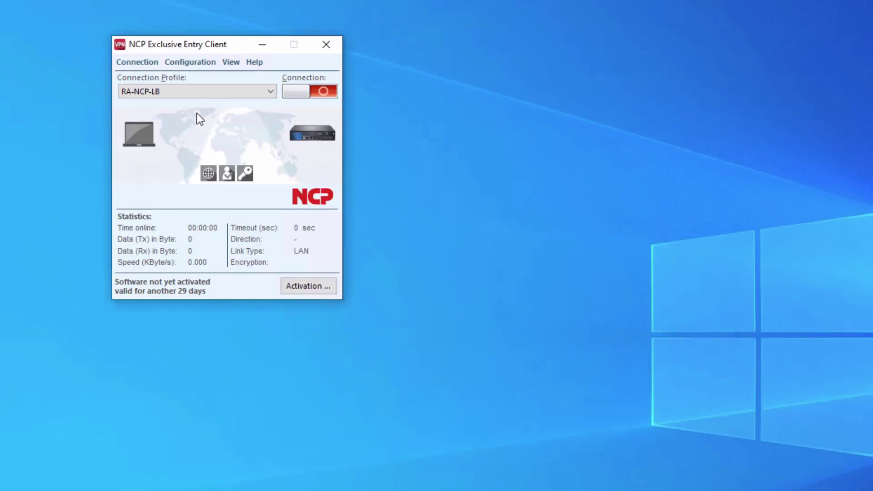
{"action": "left_click", "coordinate": [288, 93]}
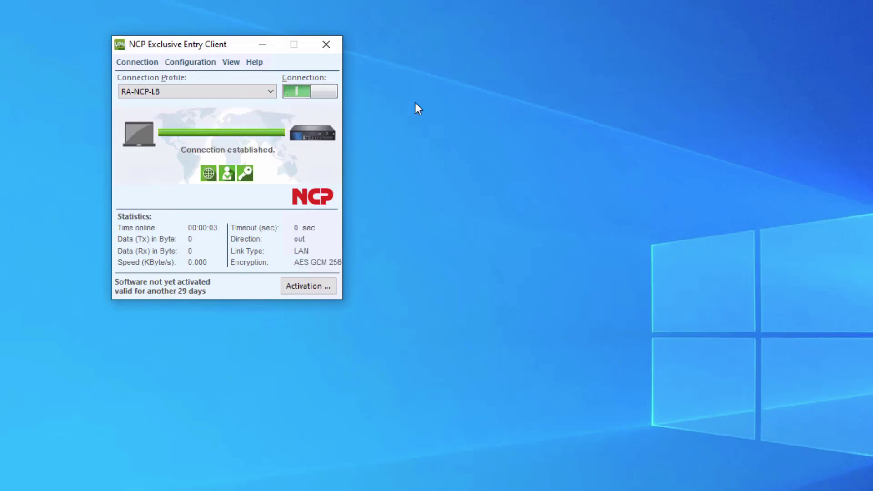
Step: Log in to the Server site (retrying after a stall) and download VID.mp4 into Documents
{"action": "left_click", "coordinate": [323, 91]}
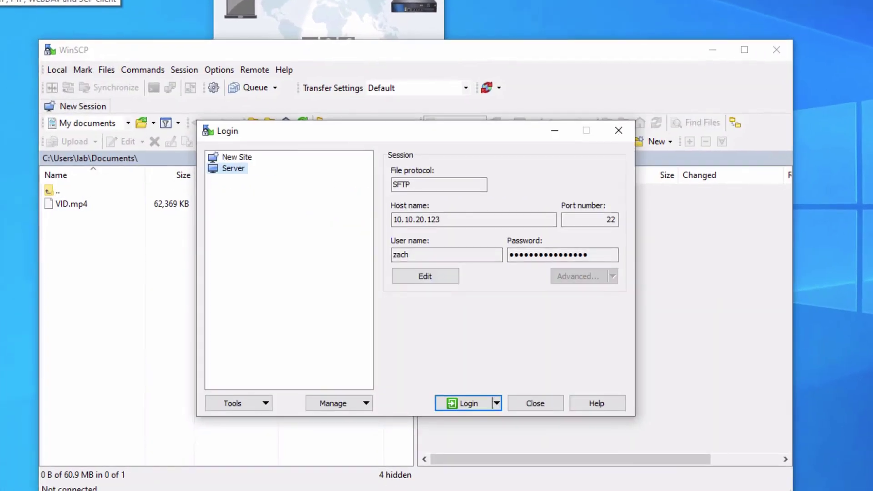
{"action": "left_click", "coordinate": [465, 398]}
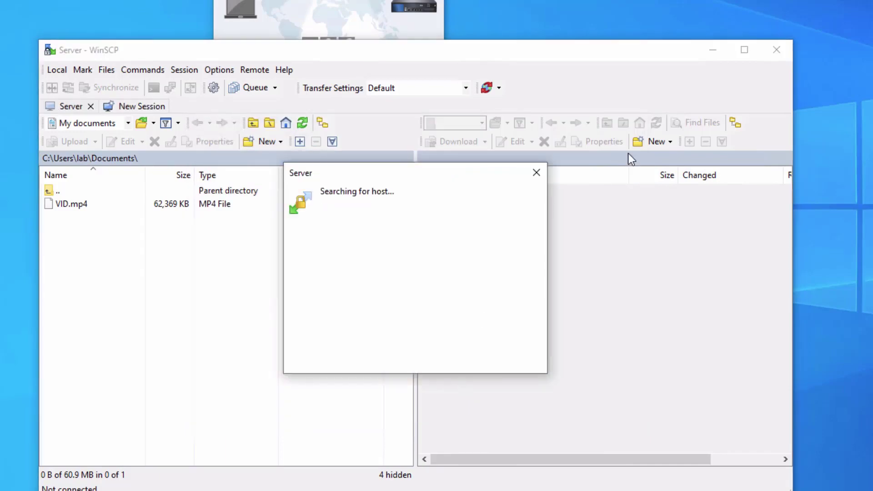
{"action": "left_click", "coordinate": [544, 171]}
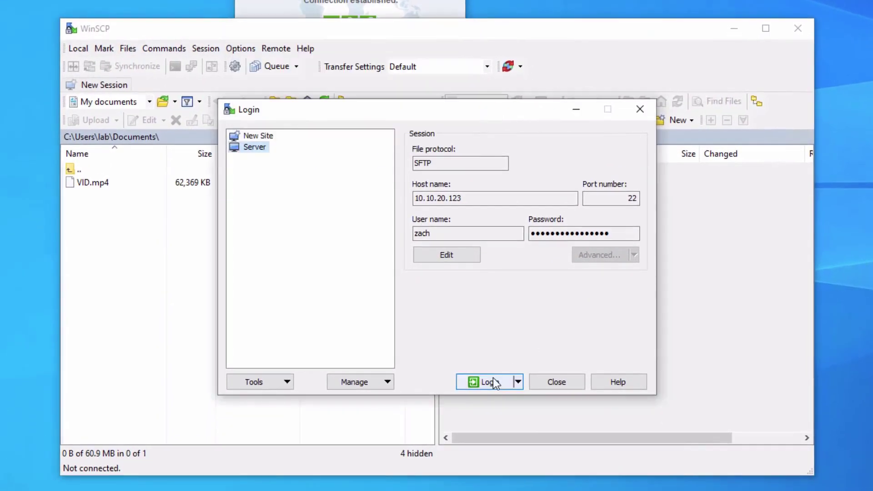
{"action": "left_click", "coordinate": [494, 379]}
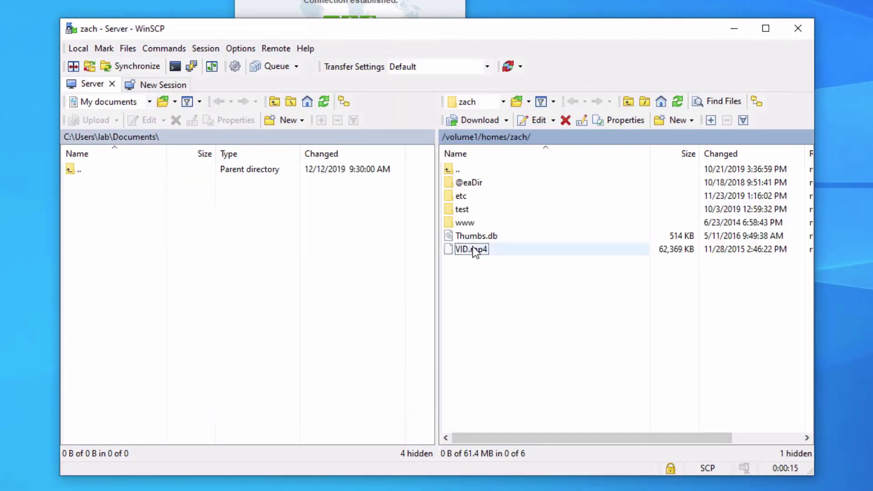
{"action": "left_click_drag", "start_coordinate": [472, 247], "coordinate": [206, 214]}
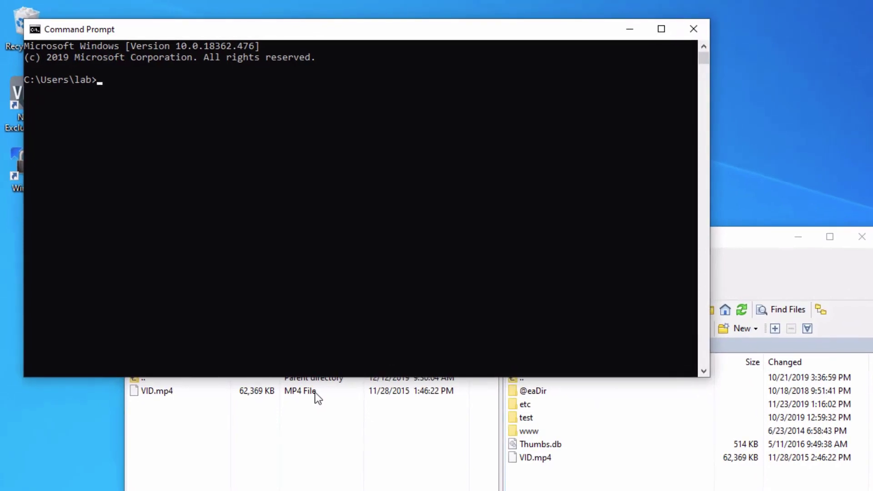
Step: Ping 10.10.20.123 and stop after it replies
{"action": "type", "text": "ping 10.10.20.123"}
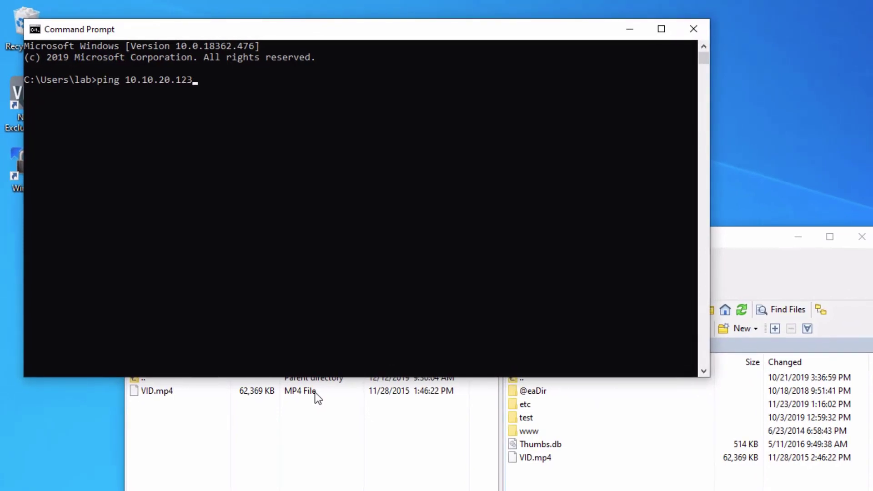
{"action": "key", "text": "Return"}
{"action": "key", "text": "ctrl+c"}
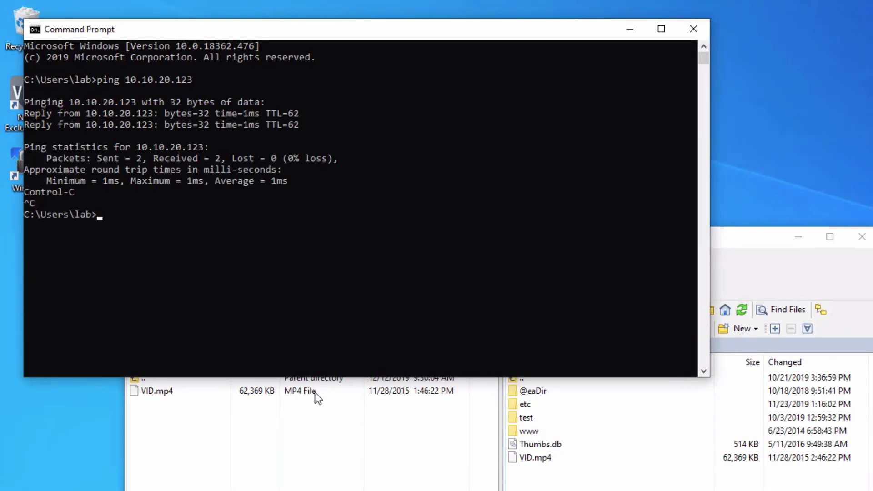
Step: Ping 10.10.20.122 and stop once it keeps timing out
{"action": "type", "text": "ping 10.10.20.122"}
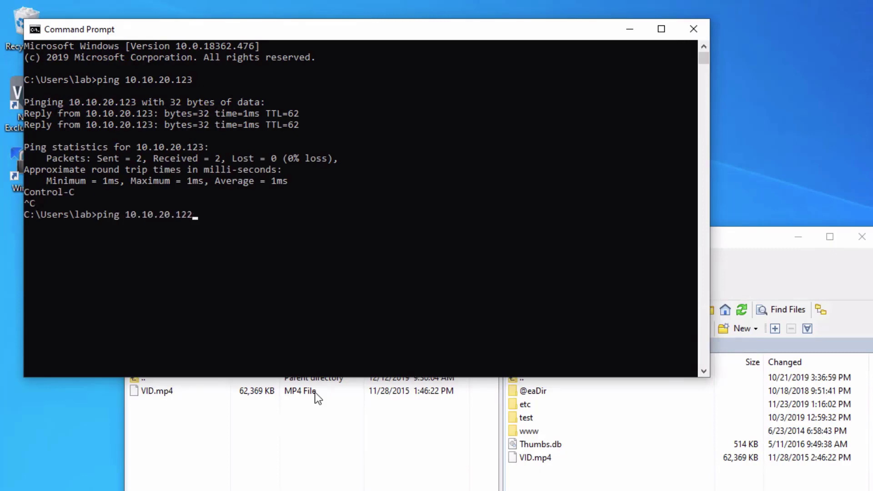
{"action": "key", "text": "Return"}
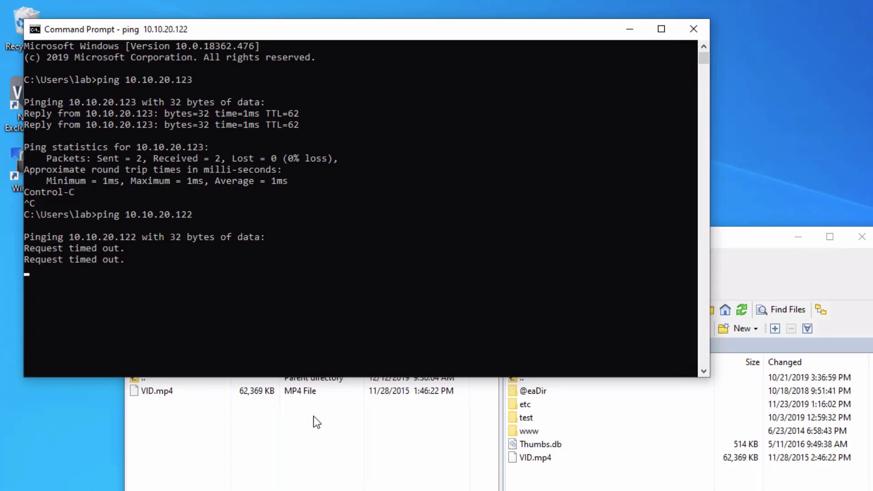
{"action": "key", "text": "ctrl+c"}
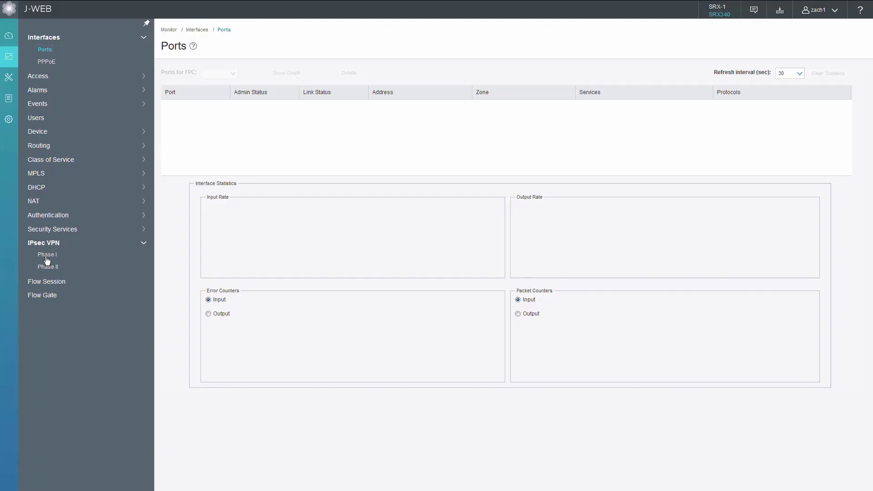
Step: Check the Phase I IKE SA, then list the Phase II IPsec SAs
{"action": "left_click", "coordinate": [45, 257]}
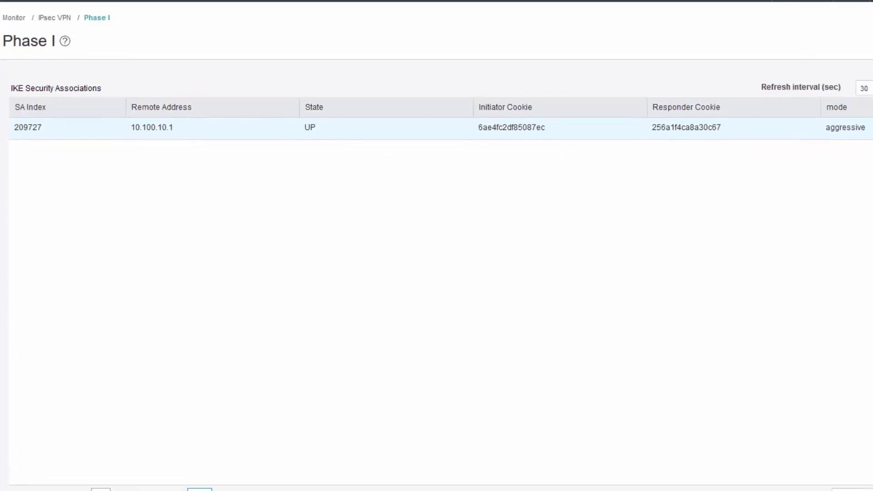
{"action": "left_click", "coordinate": [69, 362]}
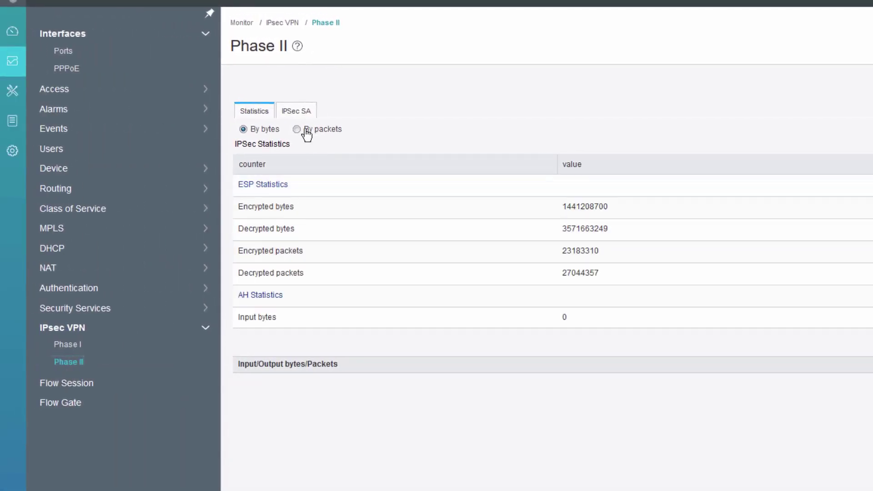
{"action": "left_click", "coordinate": [298, 111]}
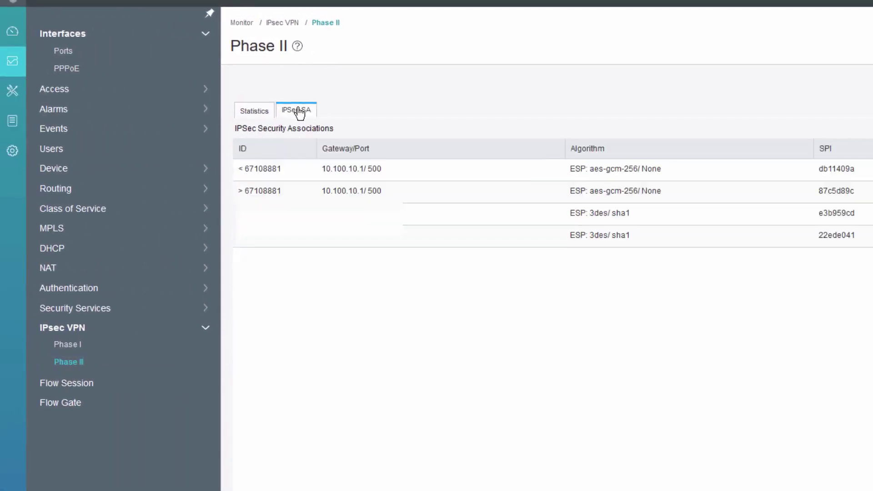